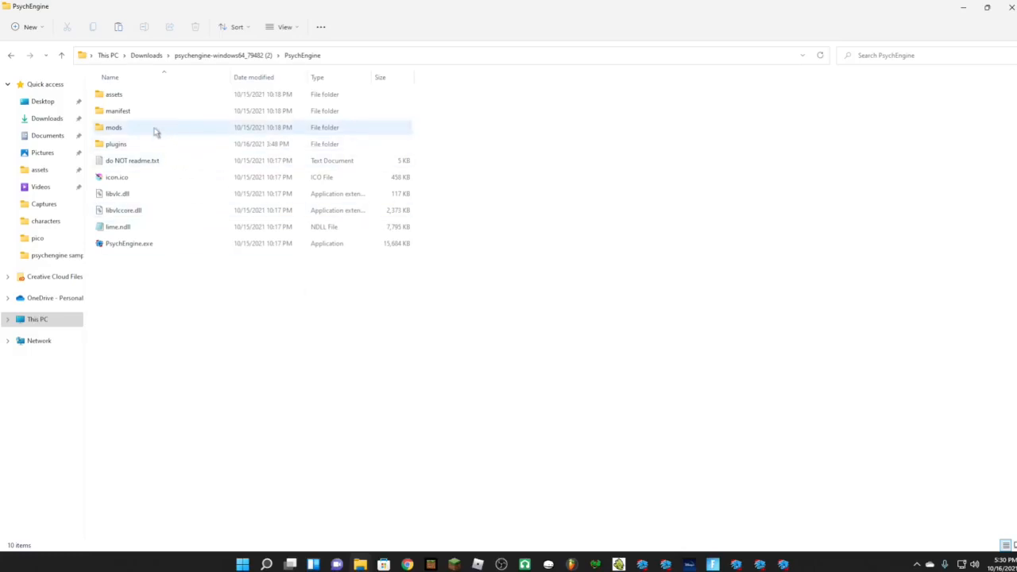
- Paste zak.png and zak.xml into the mods > images > characters folder
double_click(389, 127)
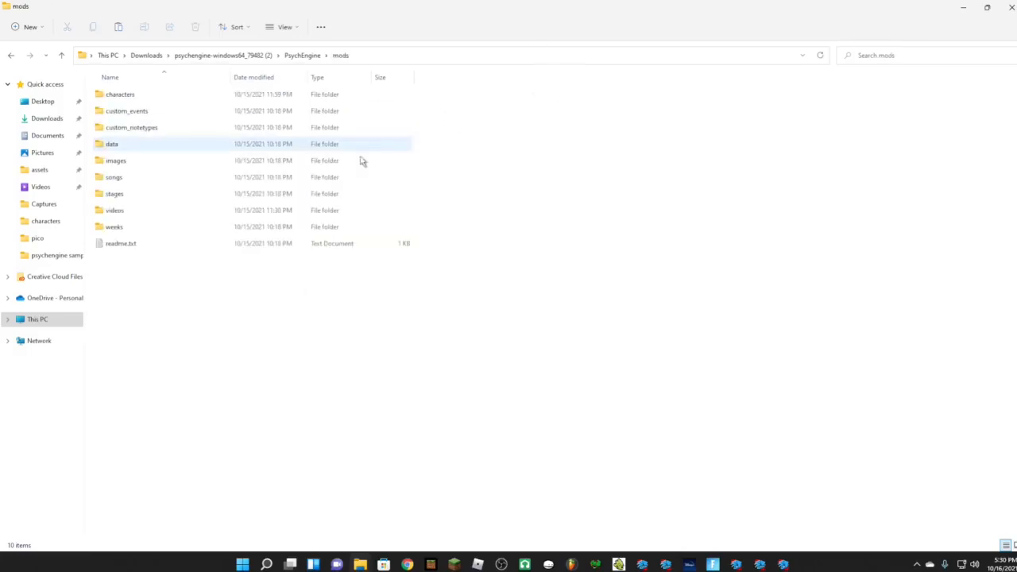
double_click(222, 161)
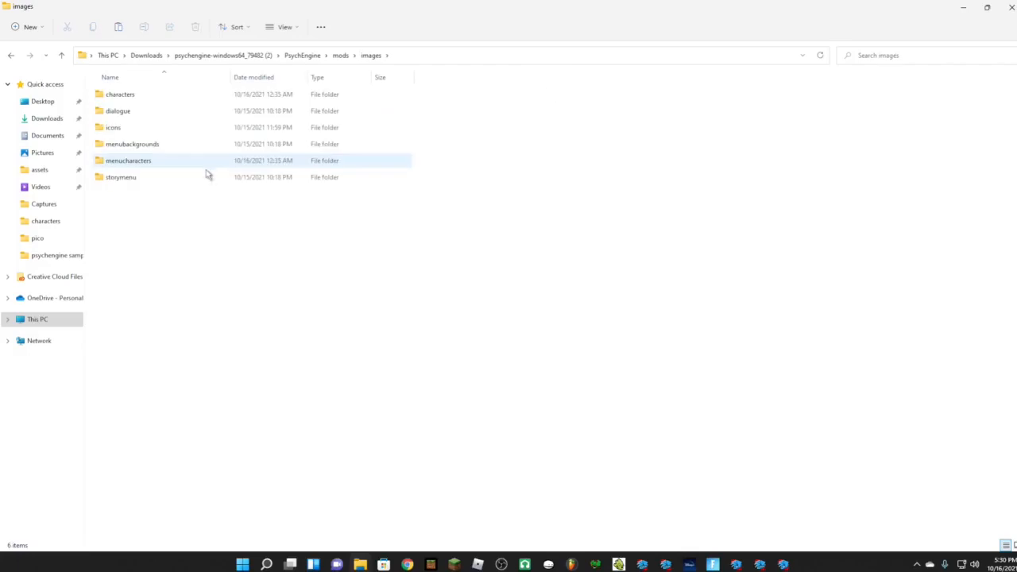
double_click(159, 94)
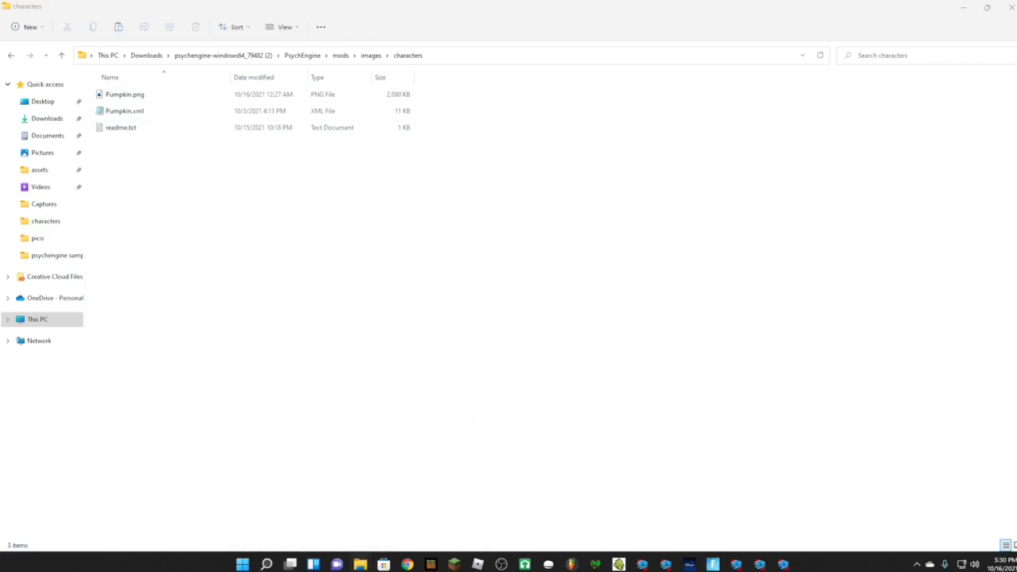
key("ctrl+v")
left_click(244, 256)
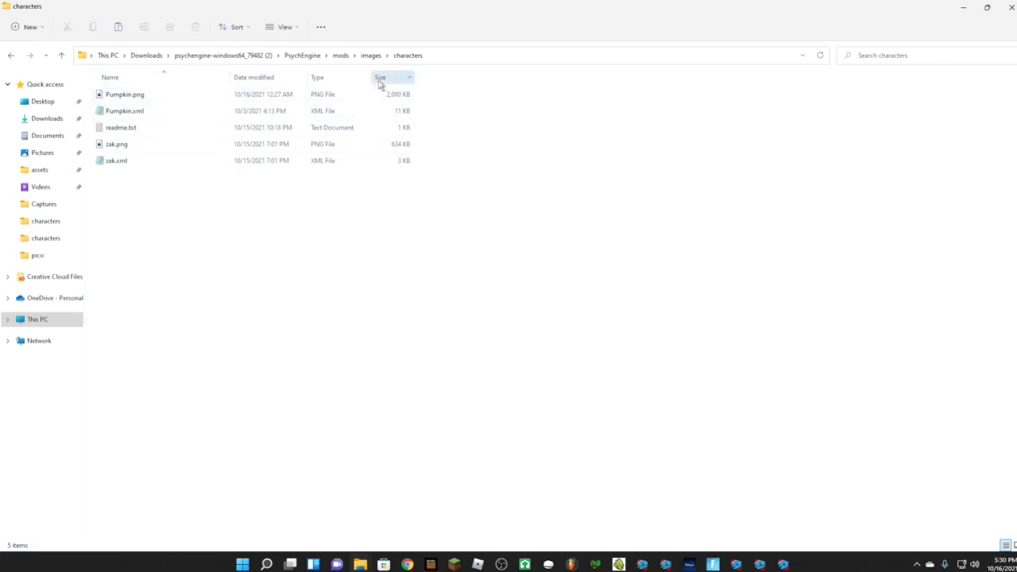
- Launch PsychEngine.exe and advance past the title screen to the main menu
left_click(302, 55)
left_click(165, 242)
double_click(164, 242)
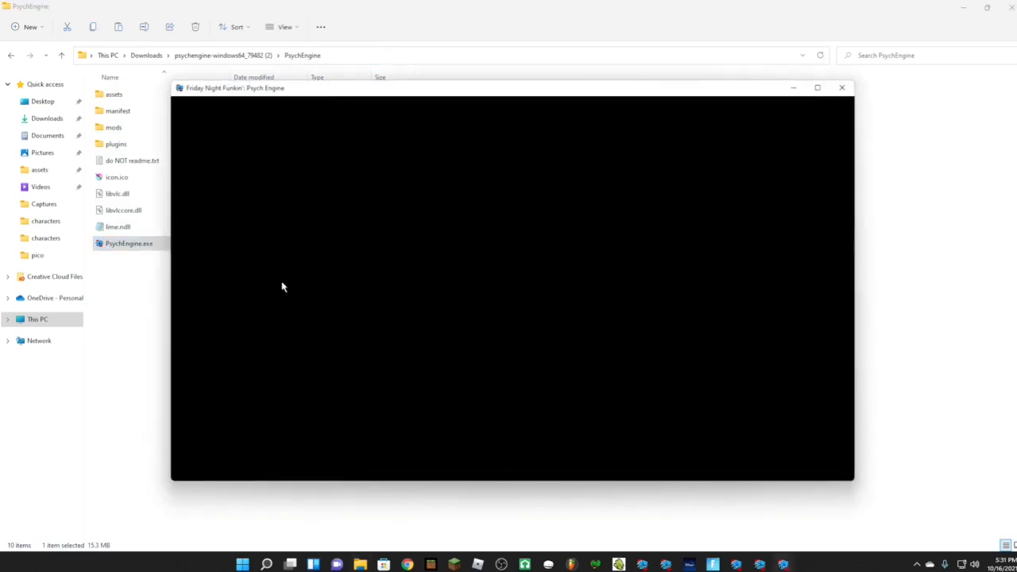
key("minus")
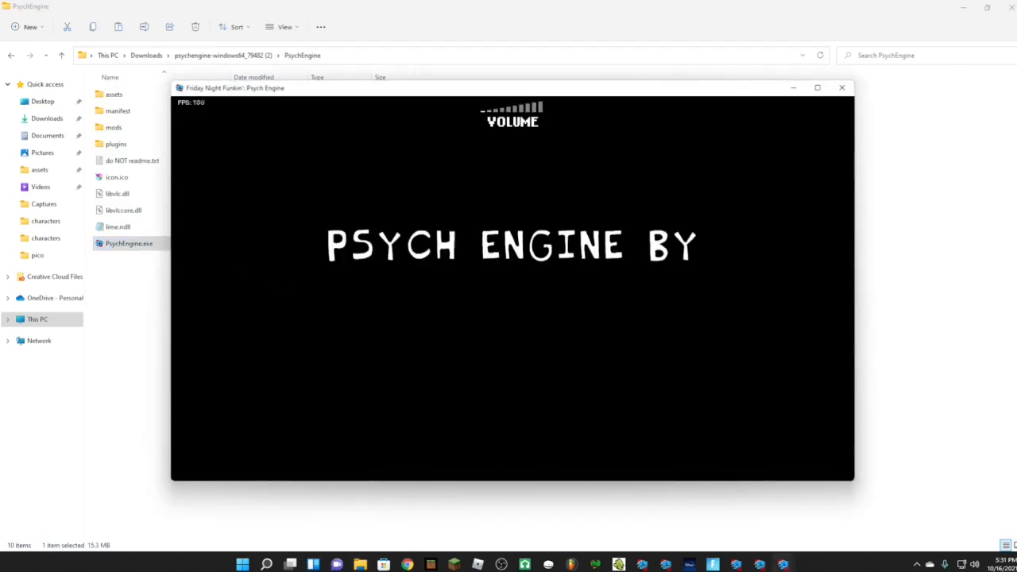
key("alt+Return")
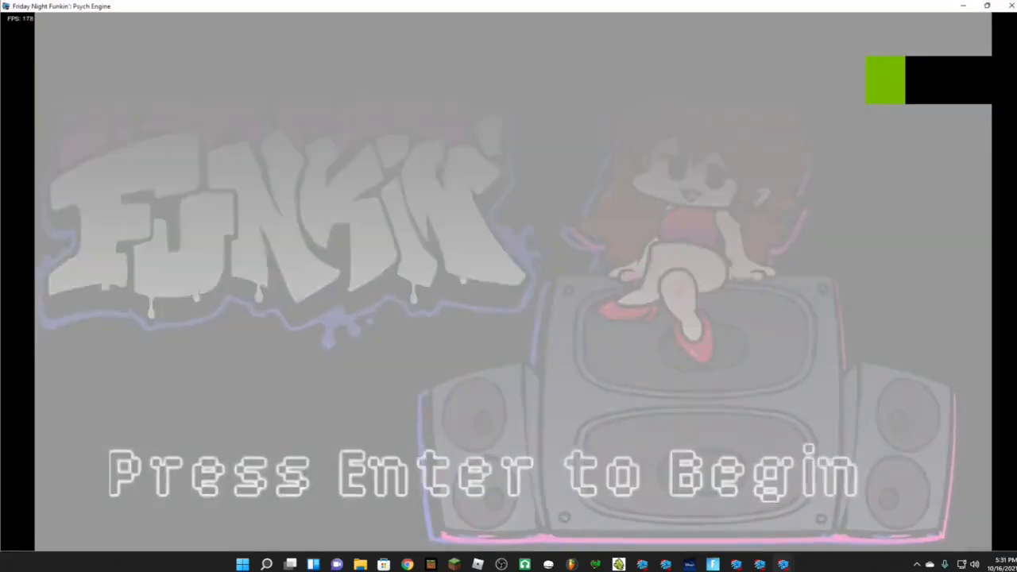
key("Return")
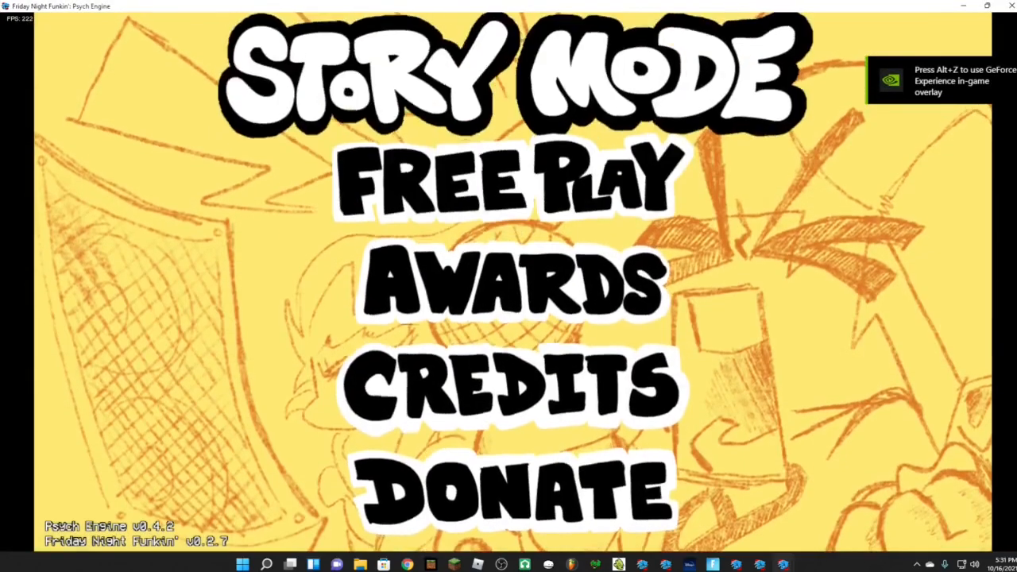
- Enter the editors menu with 7 and choose the Character Editor
key("7")
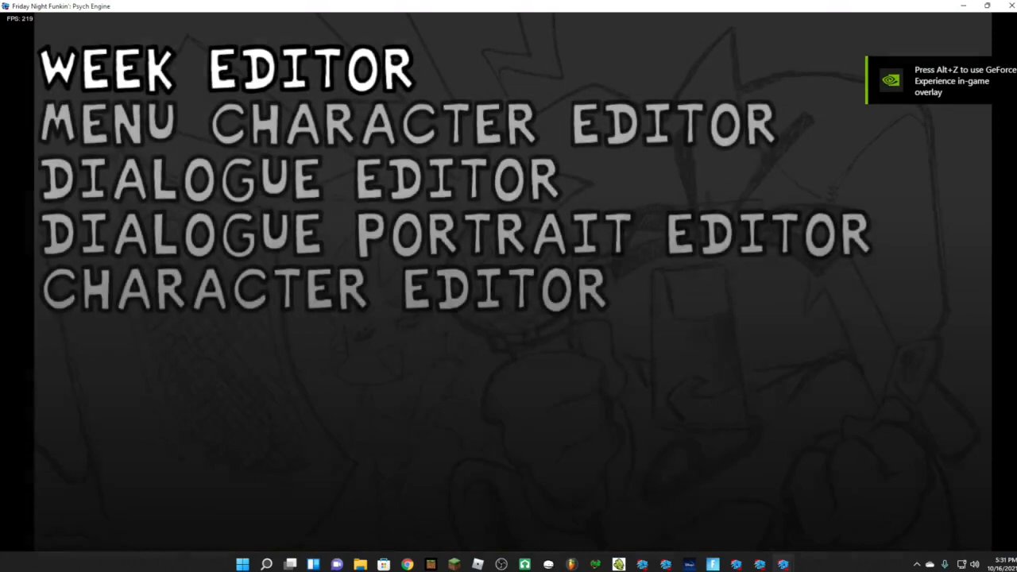
key("Down")
key("Down")
key("Down")
key("Down")
key("Return")
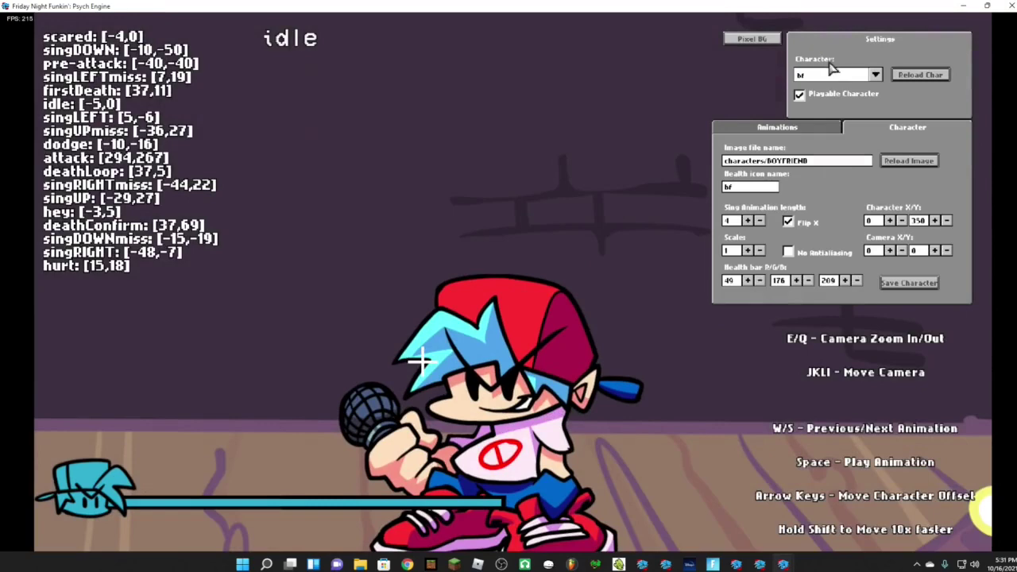
- Switch to the dad character and reload it with the characters/zak image
left_click(838, 75)
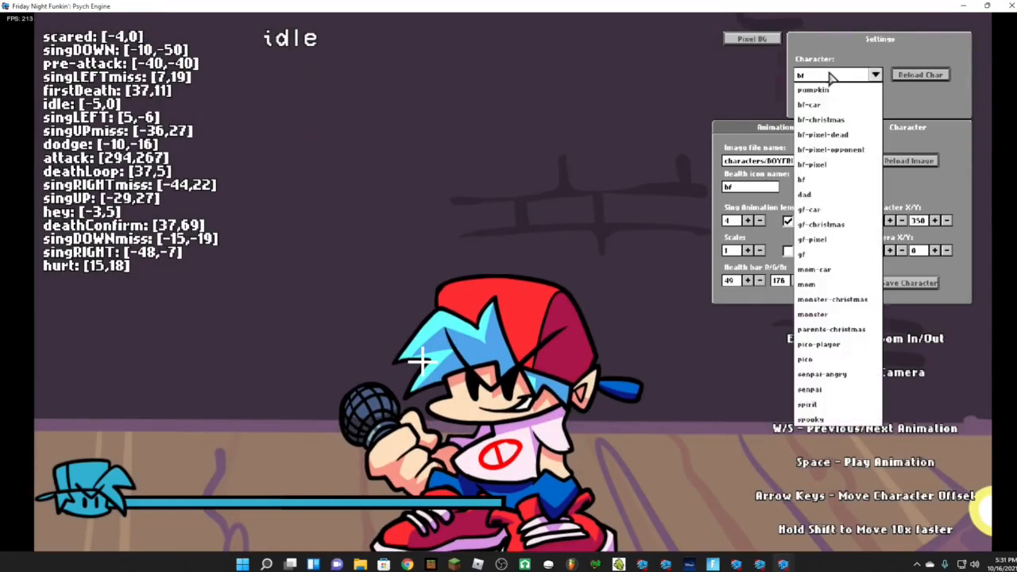
left_click(814, 195)
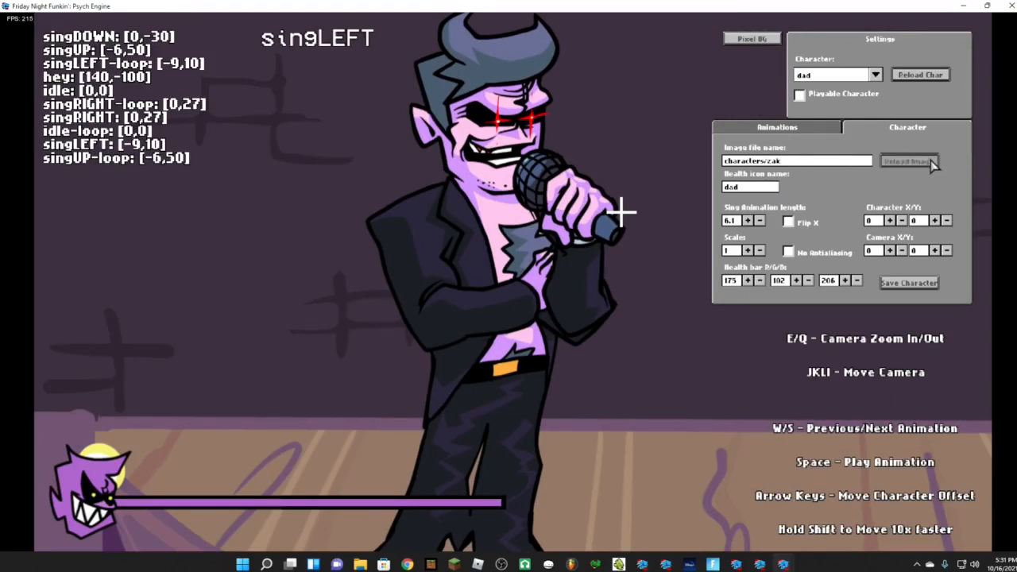
left_click(909, 161)
key("w")
key("w")
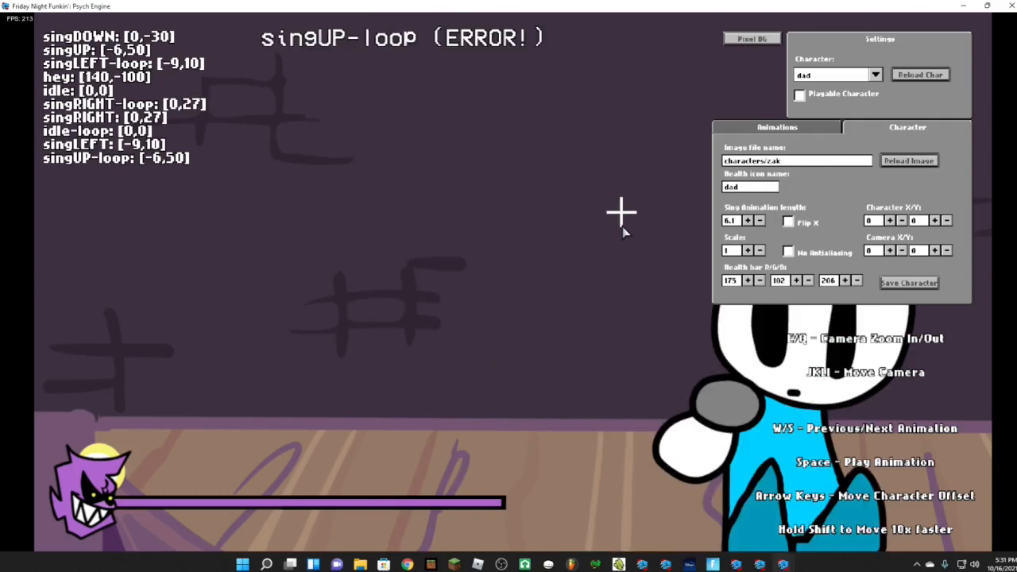
key("w")
key("w")
key("w")
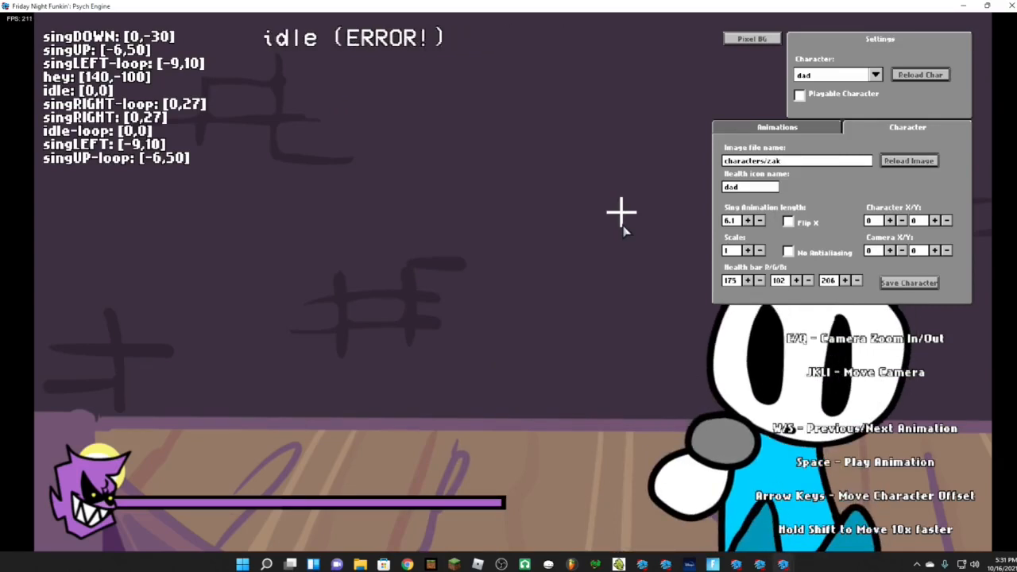
- Select the idle animation and copy the 'Zak idle' frame prefix from zak.xml
left_click(772, 130)
left_click(804, 164)
left_click(759, 238)
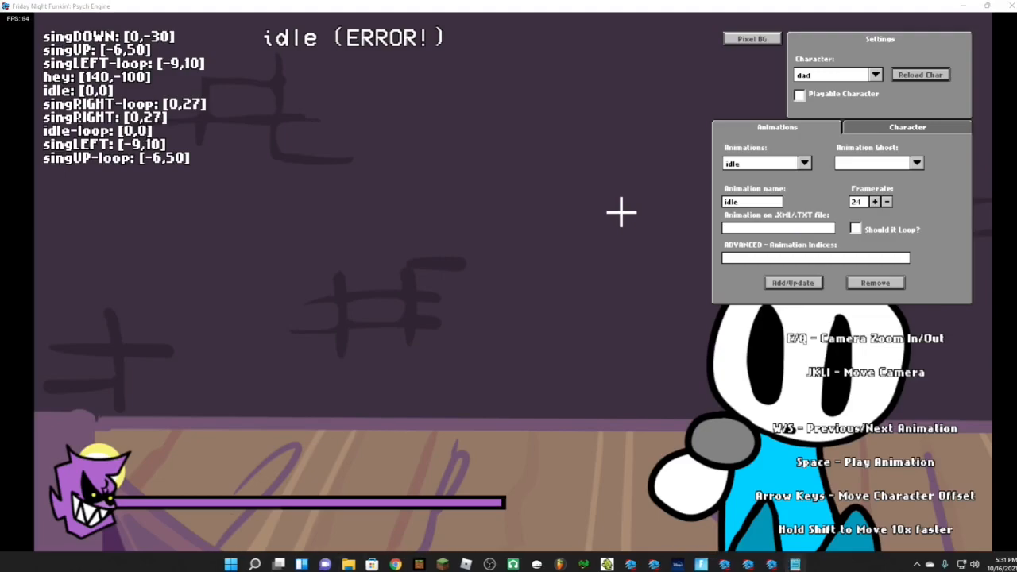
left_click(795, 564)
scroll(352, 147, "up", 11)
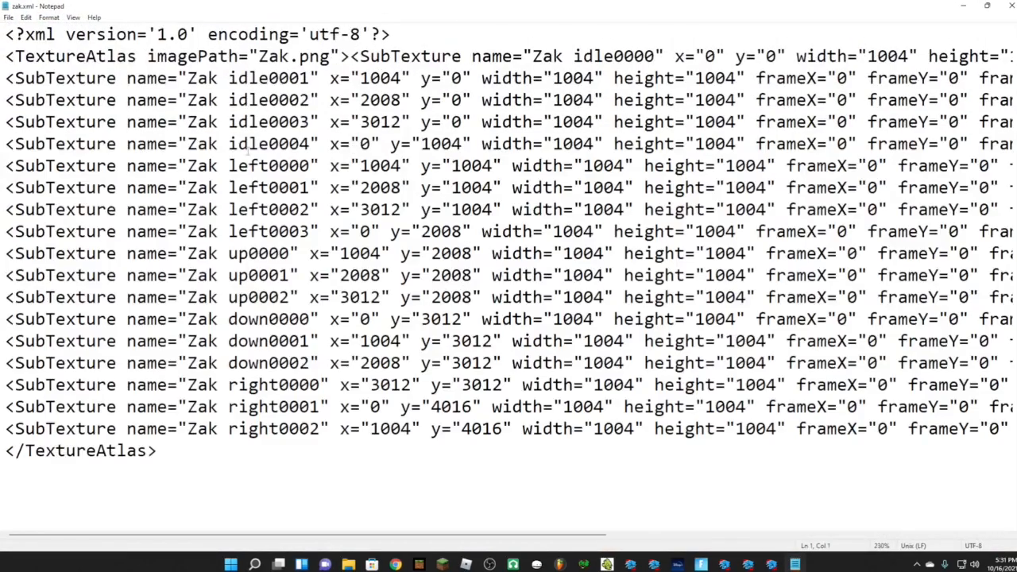
left_click_drag(188, 78, 258, 78)
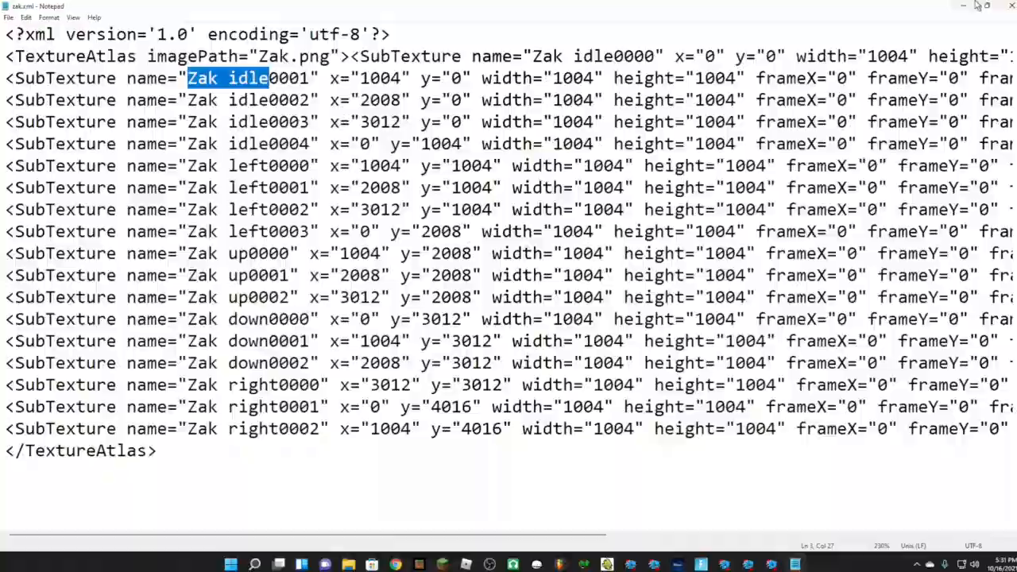
key("alt+Tab")
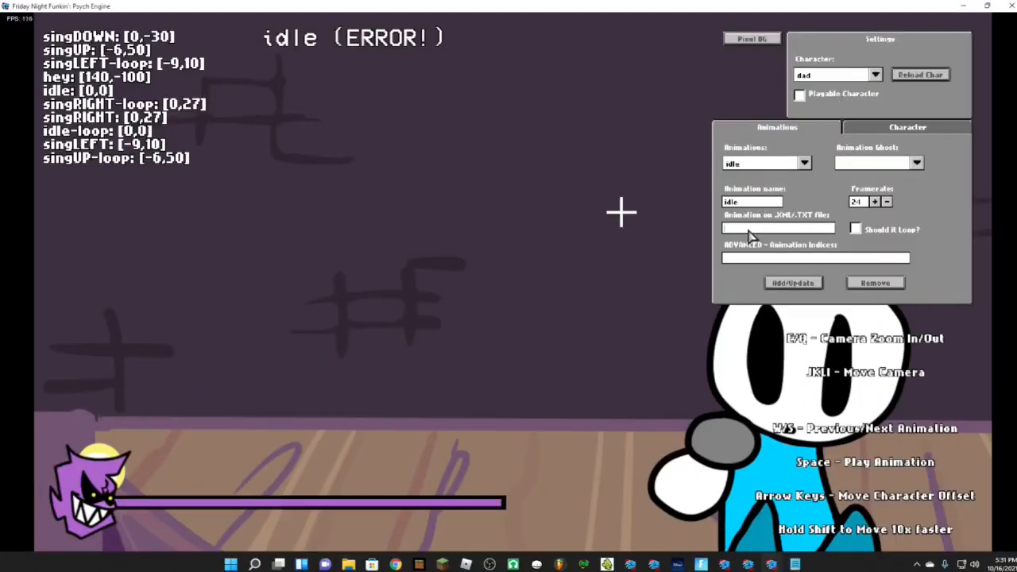
type("Zak idle")
- Apply 'Zak idle' as the idle animation's XML prefix and preview it
left_click(793, 283)
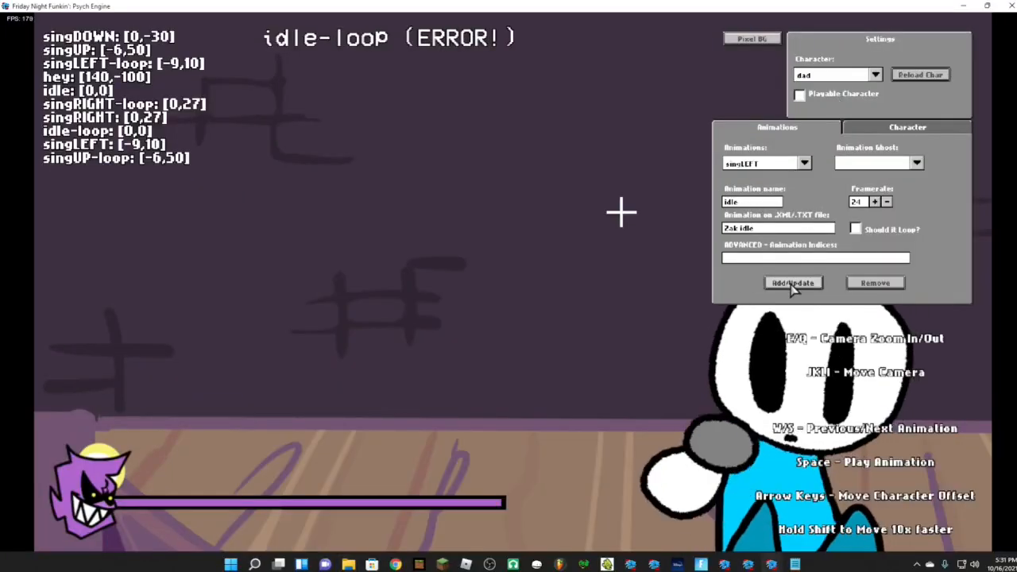
key("s")
key("w")
key("w")
key("w")
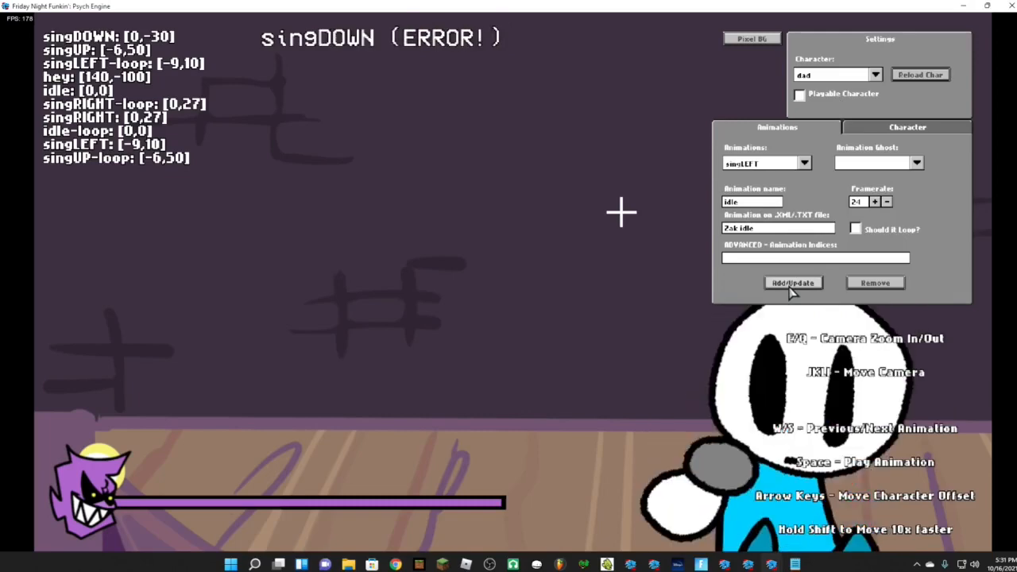
key("w")
- Nudge the idle animation offset up and left to 190,140
key("shift+Left")
key("shift+Up")
key("shift+Left")
key("shift+Up")
key("shift+Left")
key("shift+Up")
key("shift+Left")
key("shift+Up")
key("shift+Left")
key("shift+Up")
key("shift+Left")
key("shift+Up")
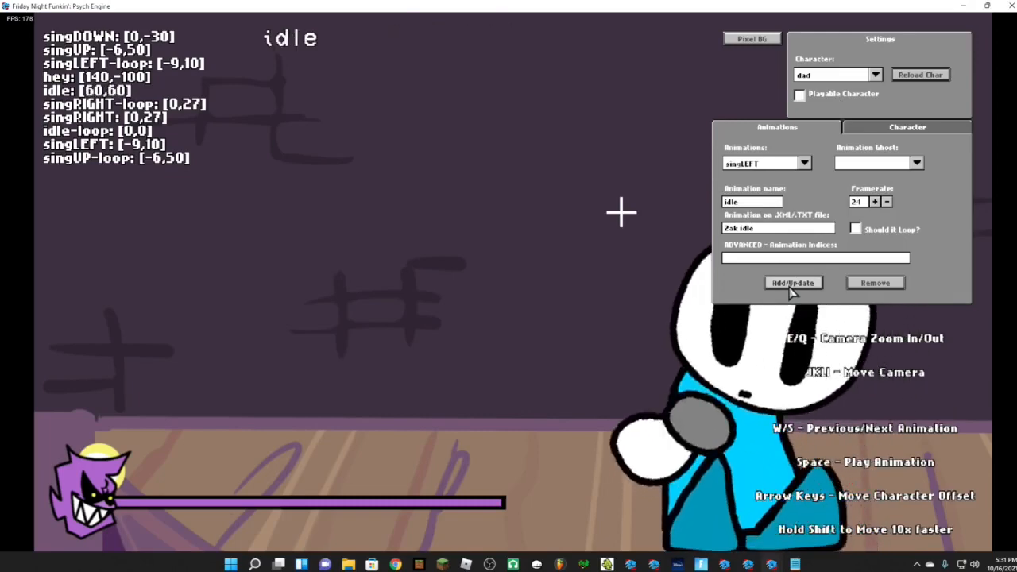
key("shift+Left")
key("shift+Up")
key("shift+Left")
key("shift+Up")
key("shift+Left")
key("shift+Up")
key("shift+Left")
key("shift+Up")
key("shift+Left")
key("shift+Up")
key("shift+Left")
key("shift+Left")
key("shift+Up")
key("shift+Left")
key("shift+Left")
key("shift+Up")
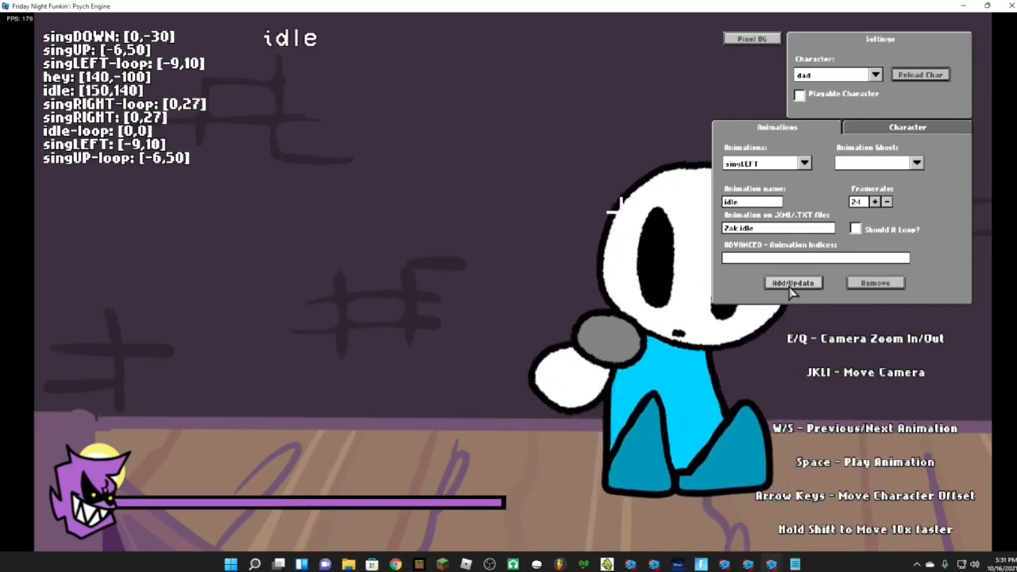
key("shift+Left")
key("shift+Left")
key("shift+Up")
key("shift+Left")
key("shift+Left")
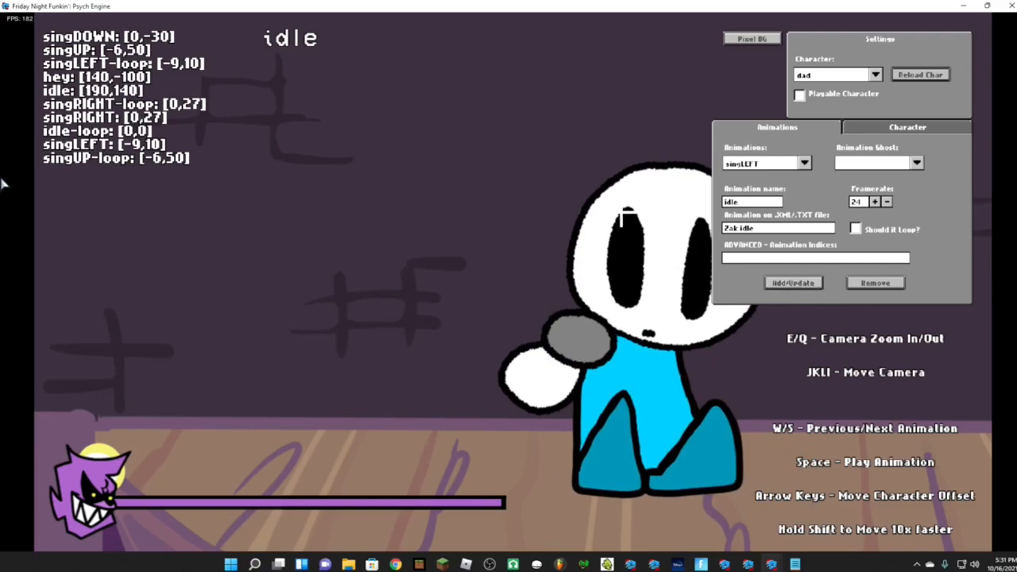
- Copy the 'Zak up' frame prefix from zak.xml and return to the animation list
key("alt+Tab")
scroll(248, 159, "up", 4)
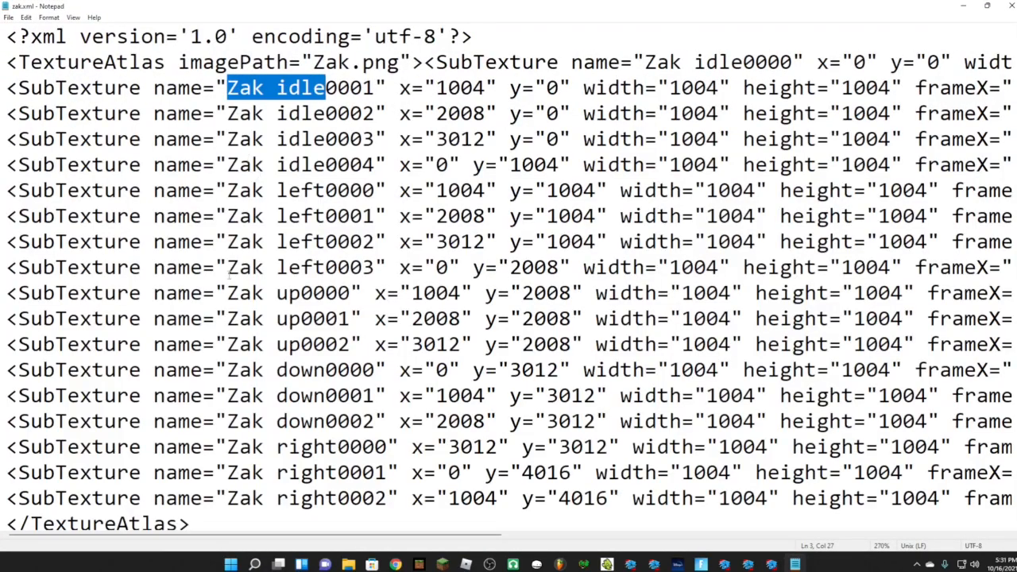
left_click_drag(227, 293, 288, 293)
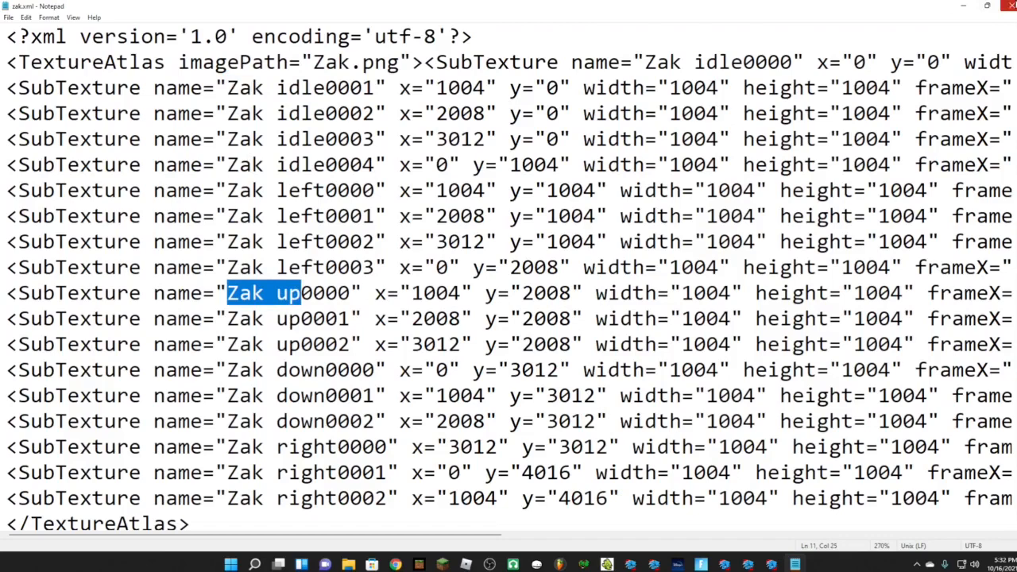
key("alt+Tab")
left_click(763, 164)
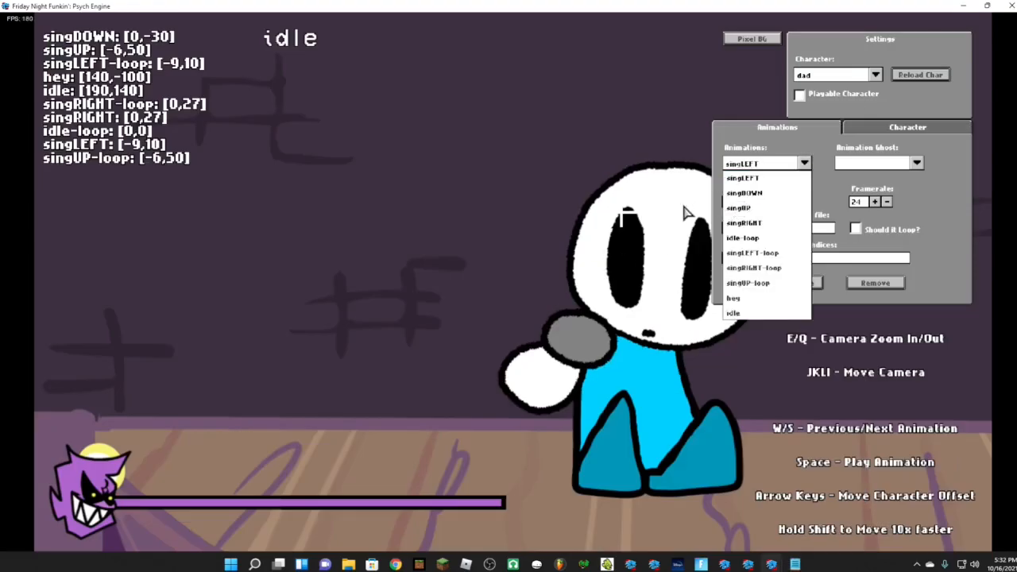
- Give singUP the 'Zak up' frames and shift its offset to 114,0
left_click(739, 208)
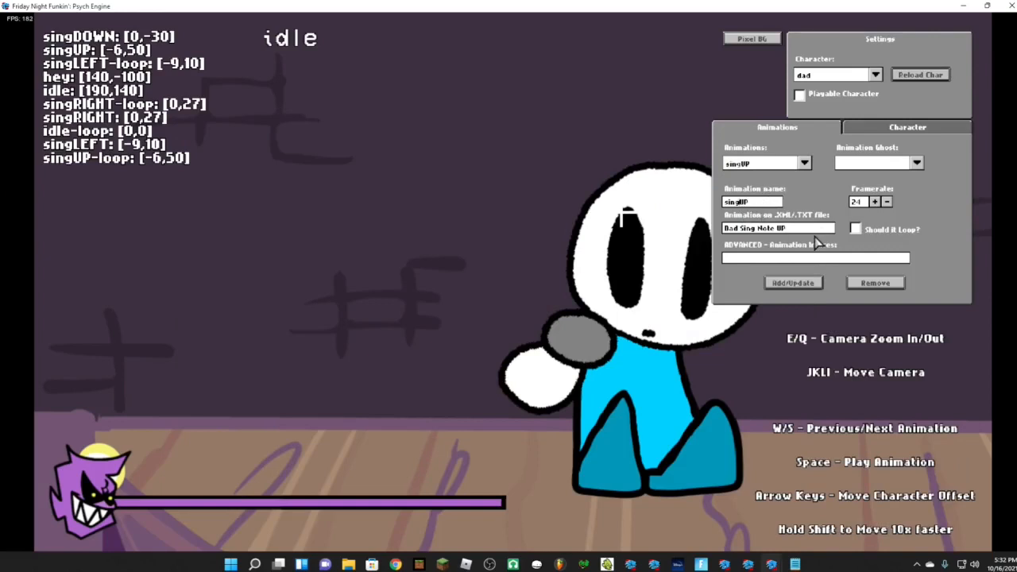
left_click(793, 283)
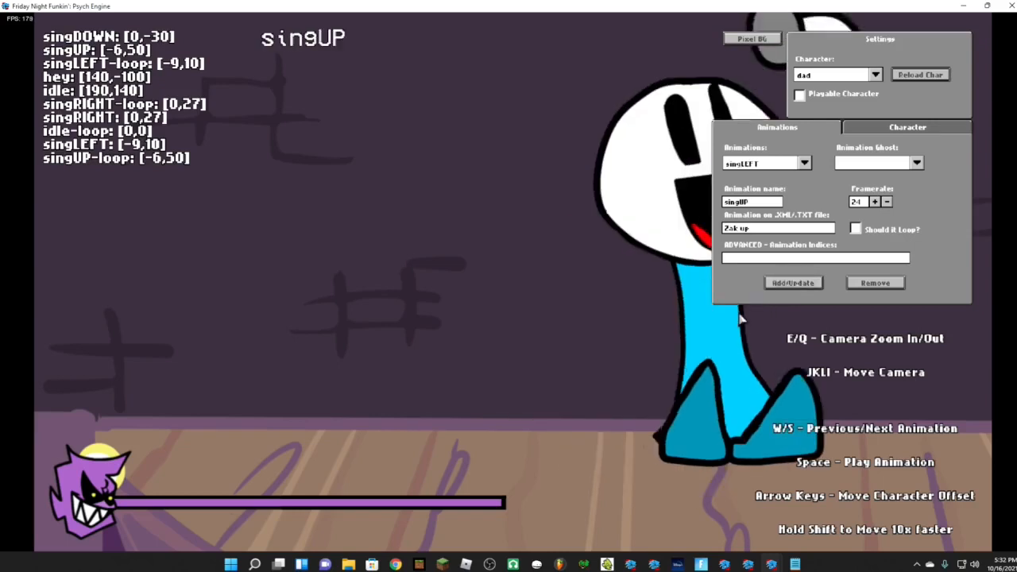
key("shift+Left")
key("shift+Left")
key("shift+Left")
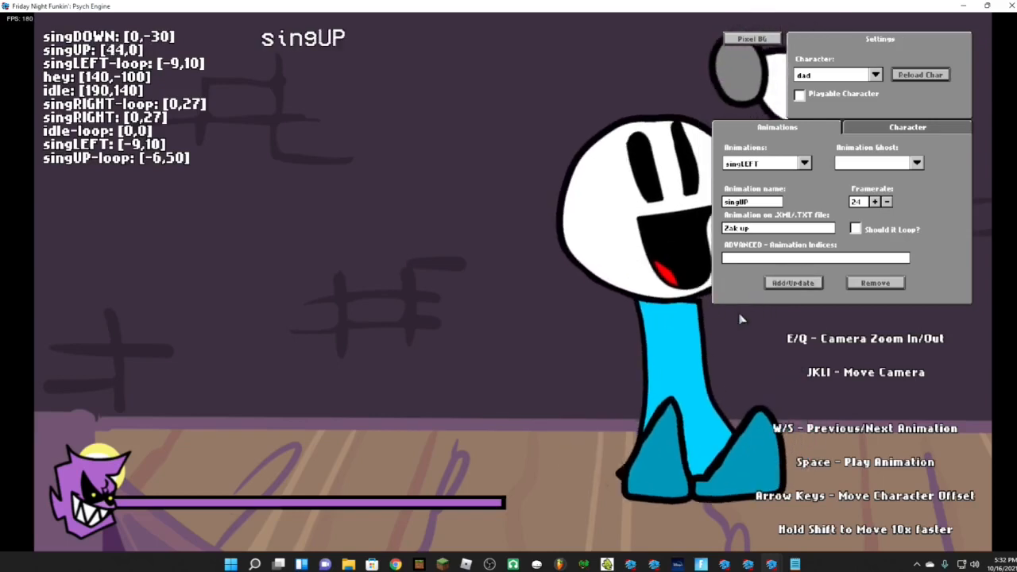
key("shift+Down")
key("shift+Down")
key("shift+Down")
key("shift+Left")
key("shift+Left")
key("shift+Left")
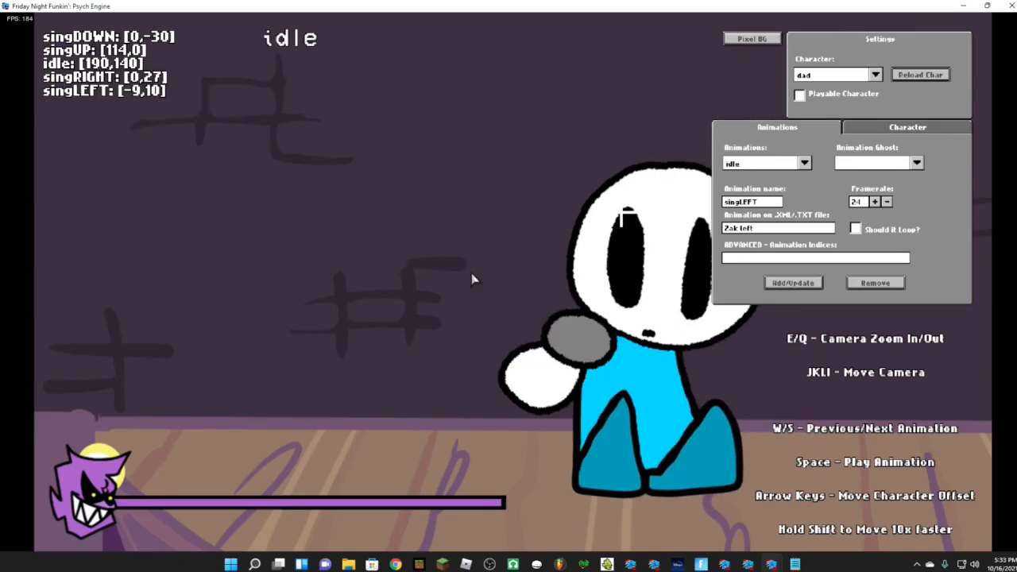
- Move Zak's idle pose left and down to offset 457,147, shifting the sing offsets too
key("shift+Left")
key("shift+Left")
key("shift+Left")
key("shift+Left")
key("shift+Left")
key("shift+Left")
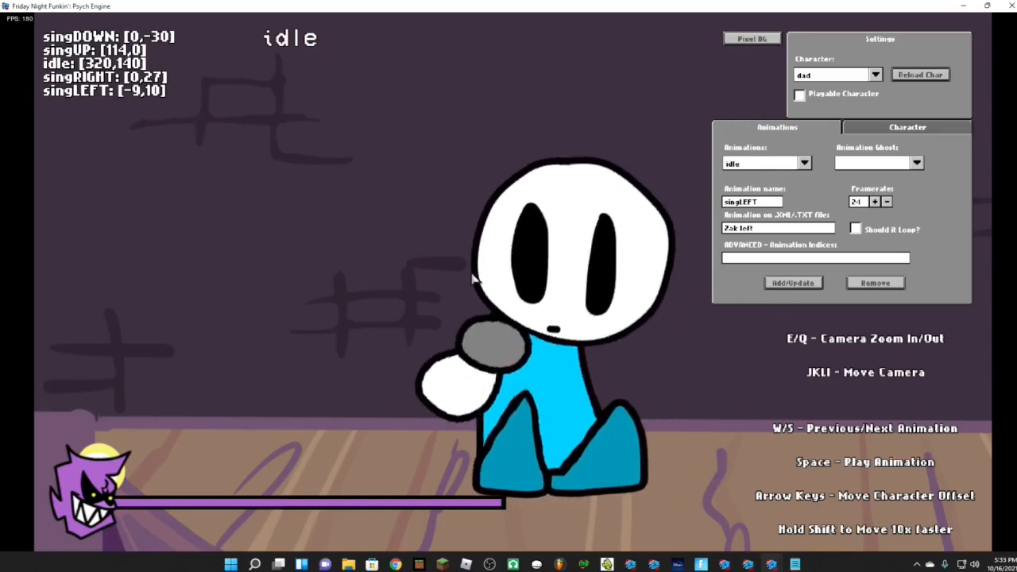
key("shift+Left")
key("shift+Left")
key("shift+Left")
key("shift+Left")
key("shift+Left")
key("shift+Left")
key("Left")
key("Down")
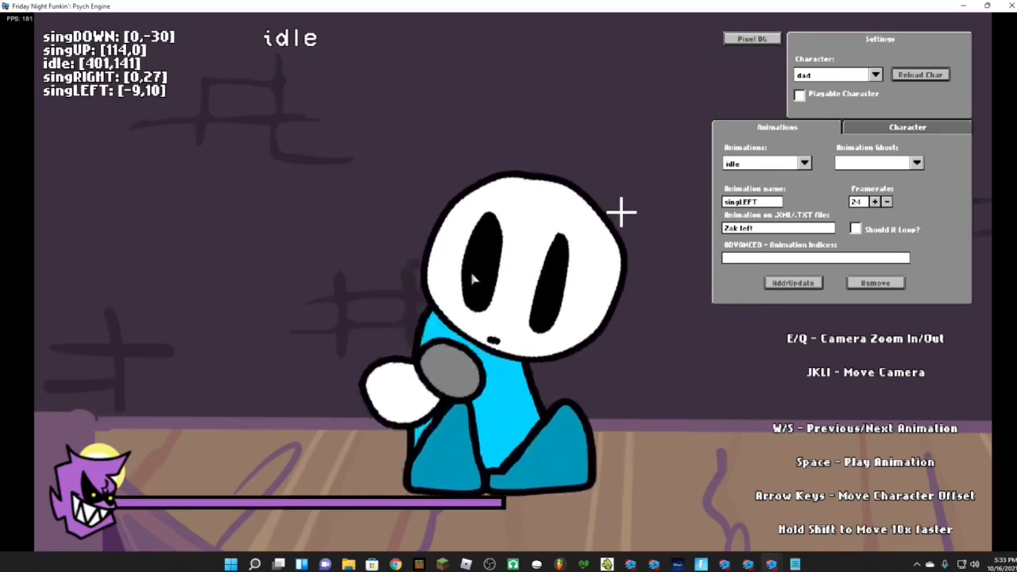
key("Left")
key("Left")
key("Left")
key("Down")
key("Down")
key("Down")
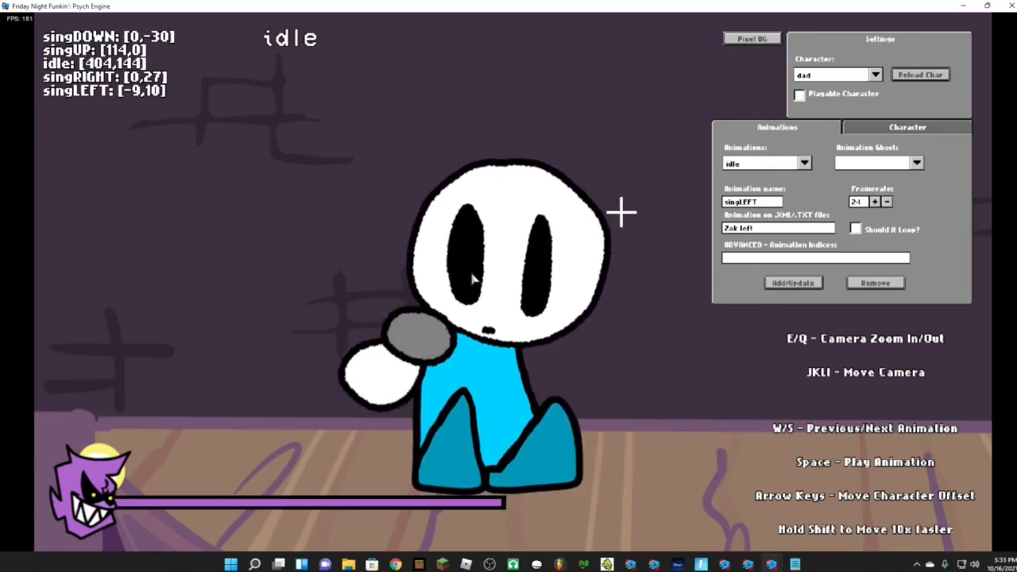
key("shift+Left")
key("shift+Left")
key("shift+Left")
key("shift+Left")
key("shift+Left")
key("Left")
key("Left")
key("Left")
key("Down")
key("Down")
key("Down")
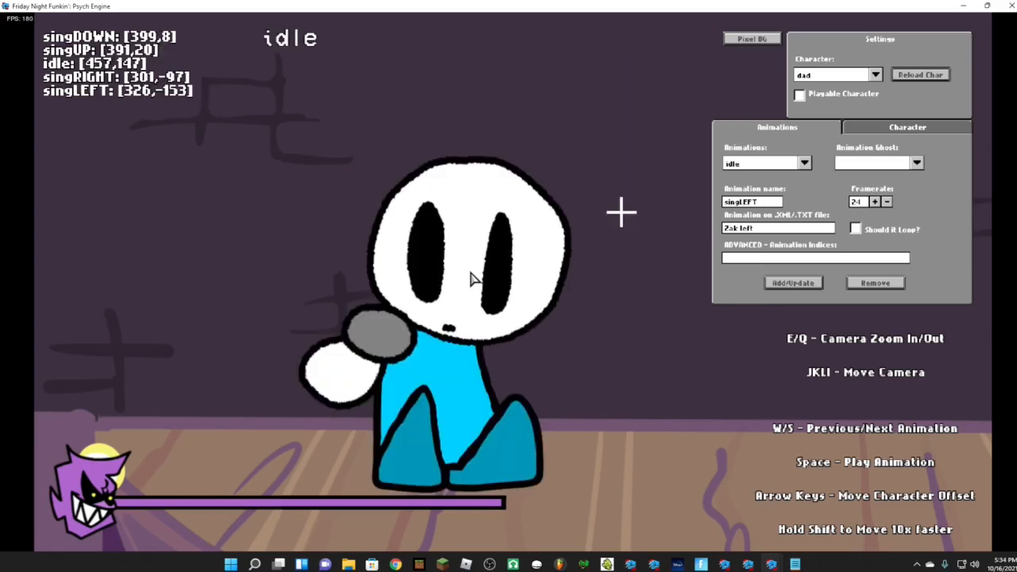
- Show the character's image and icon settings, then switch to the game's files
left_click(939, 135)
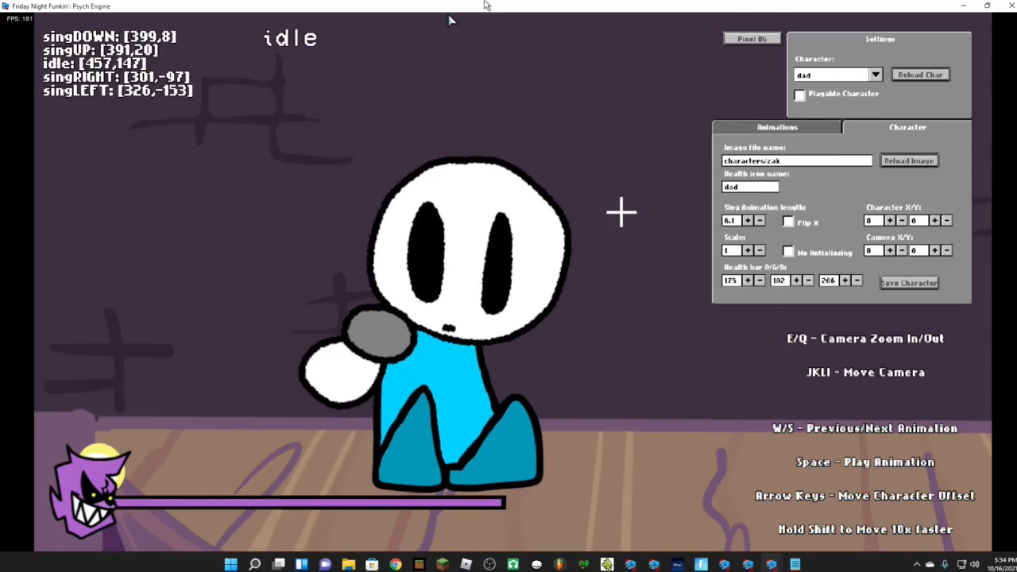
key("alt+Tab")
- Browse assets > images > icons to look at the built-in icon-face.png
left_click(118, 111)
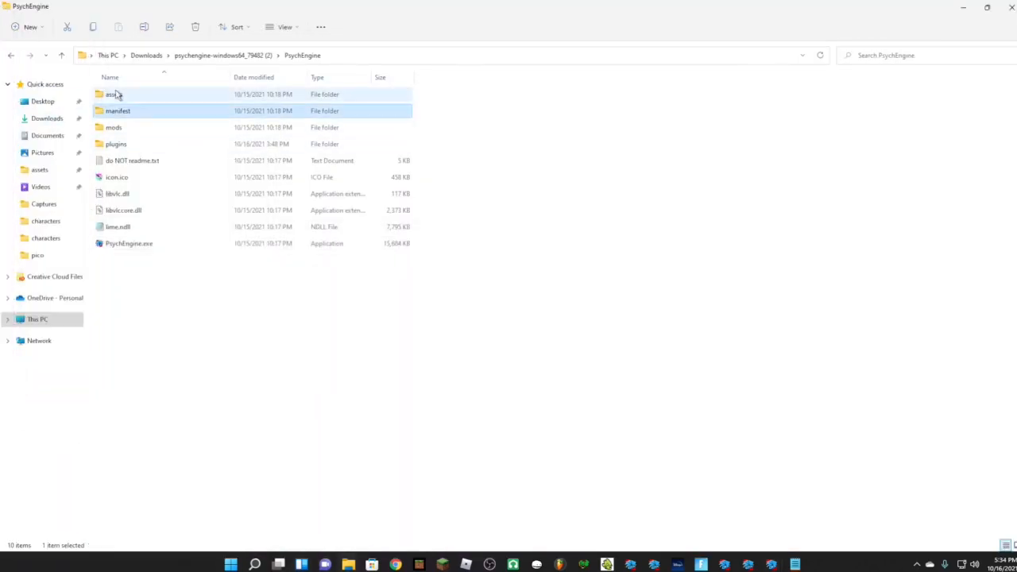
double_click(117, 95)
double_click(169, 130)
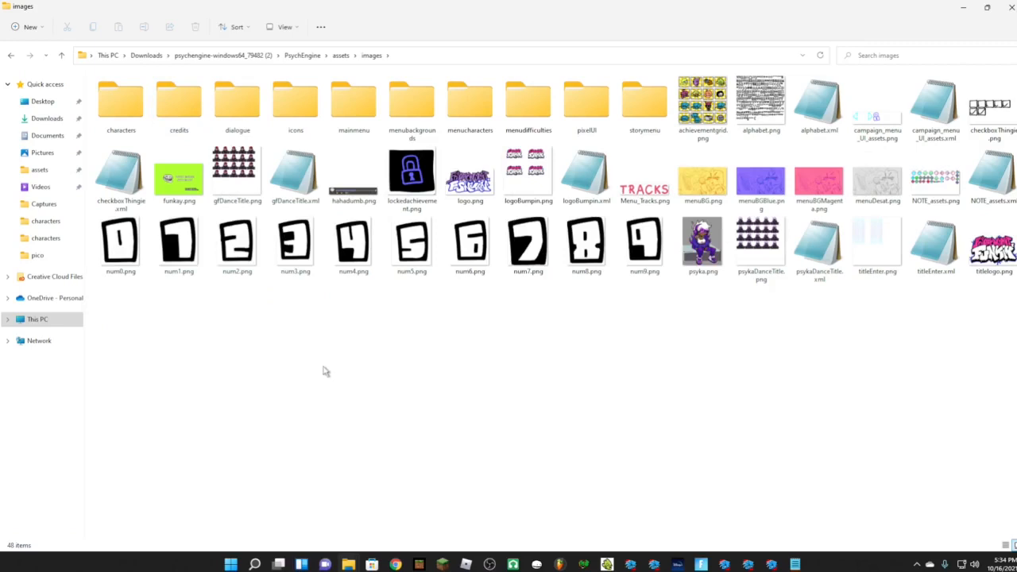
double_click(295, 104)
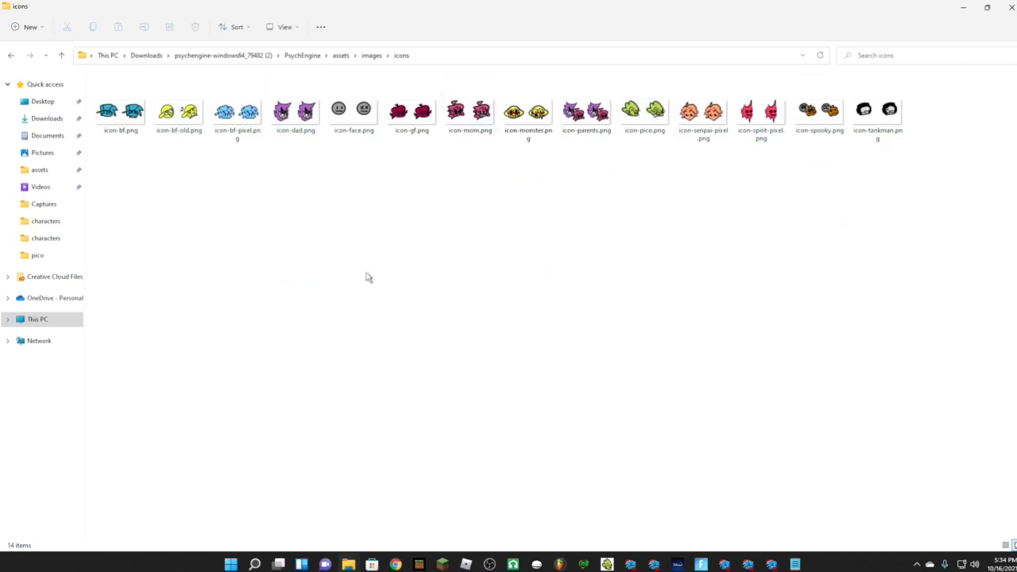
left_click(355, 127)
- Preview icon-zak.png in mods > images > icons, then return to the character editor
left_click(302, 55)
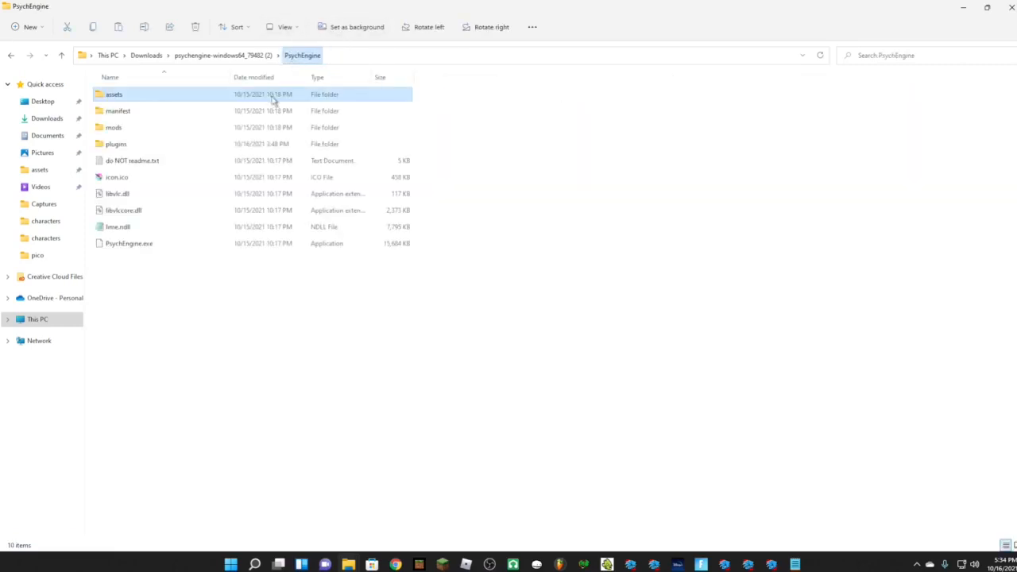
double_click(151, 129)
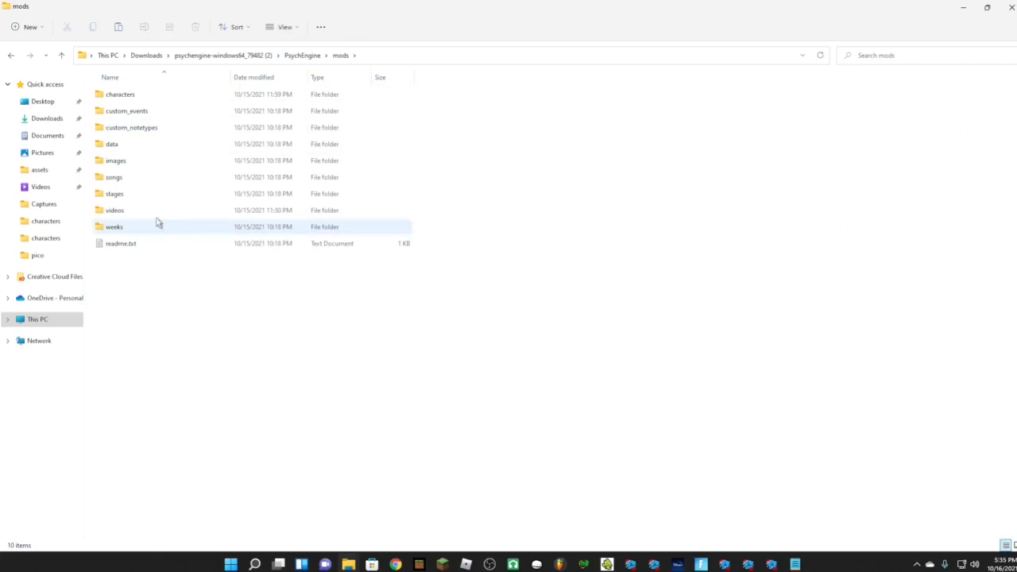
double_click(140, 162)
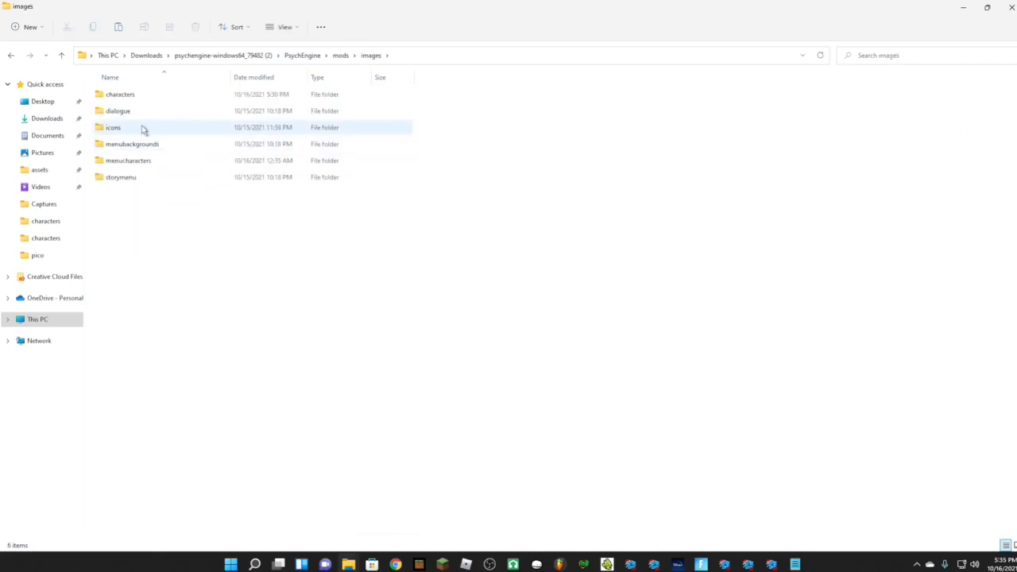
double_click(143, 128)
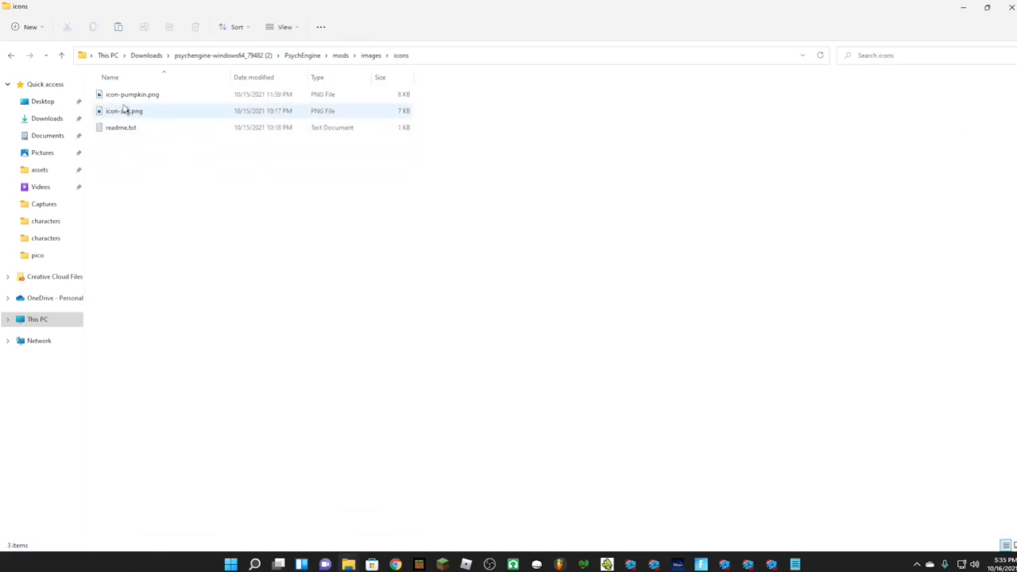
double_click(124, 111)
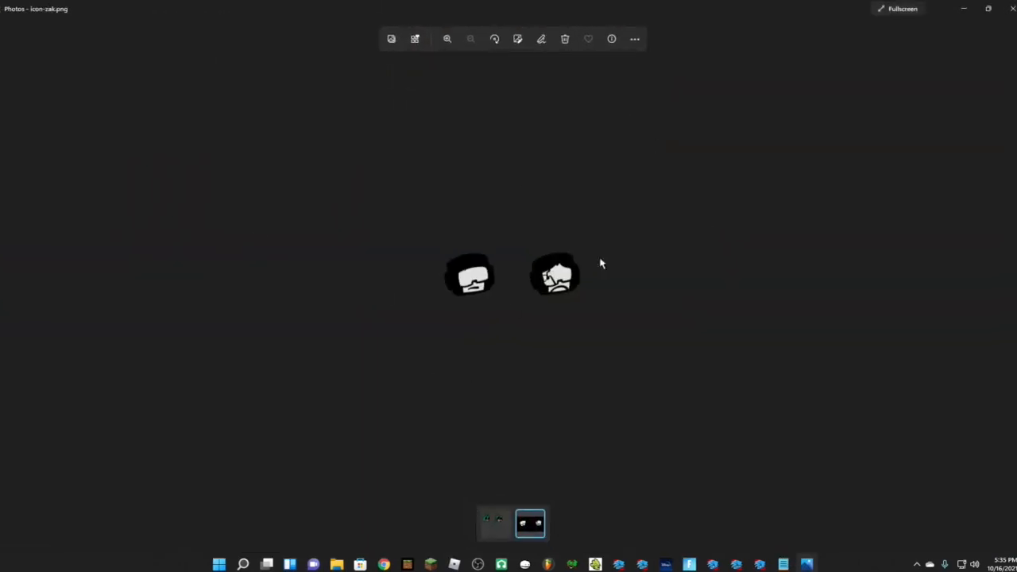
left_click(1010, 9)
left_click(620, 564)
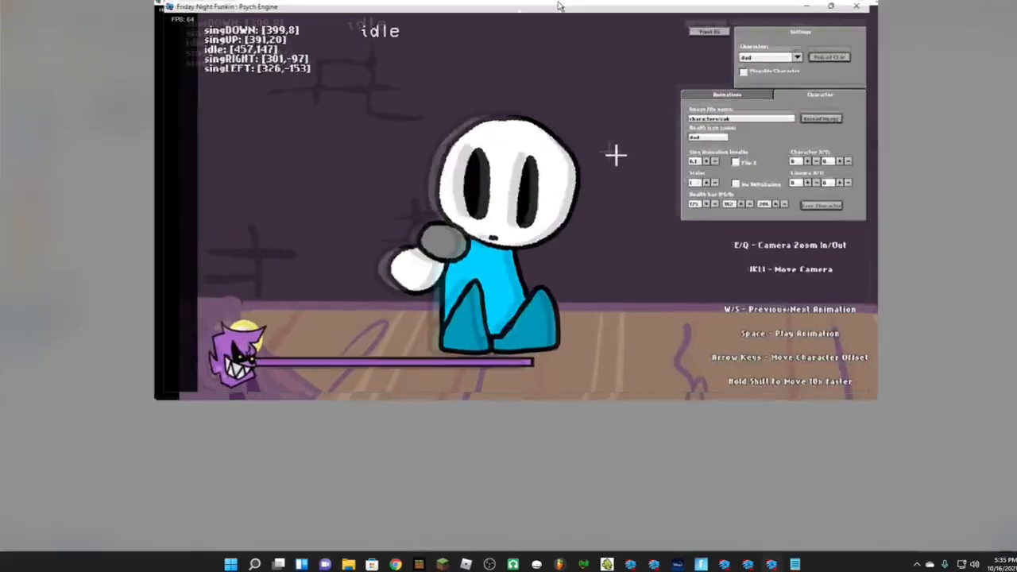
- Replace the health icon name with zak and check Zak's animations
key("BackSpace")
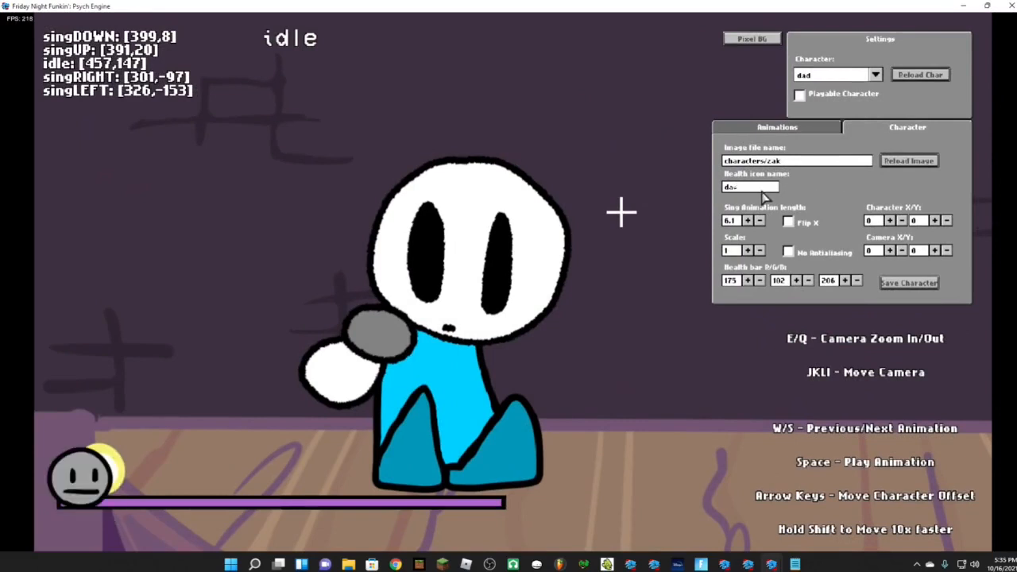
type("zak")
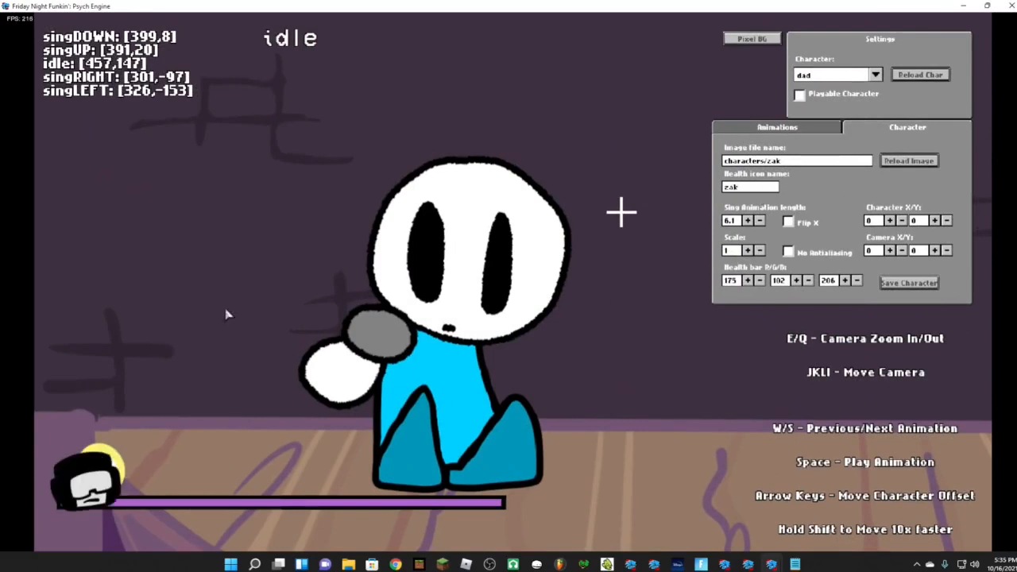
left_click(775, 129)
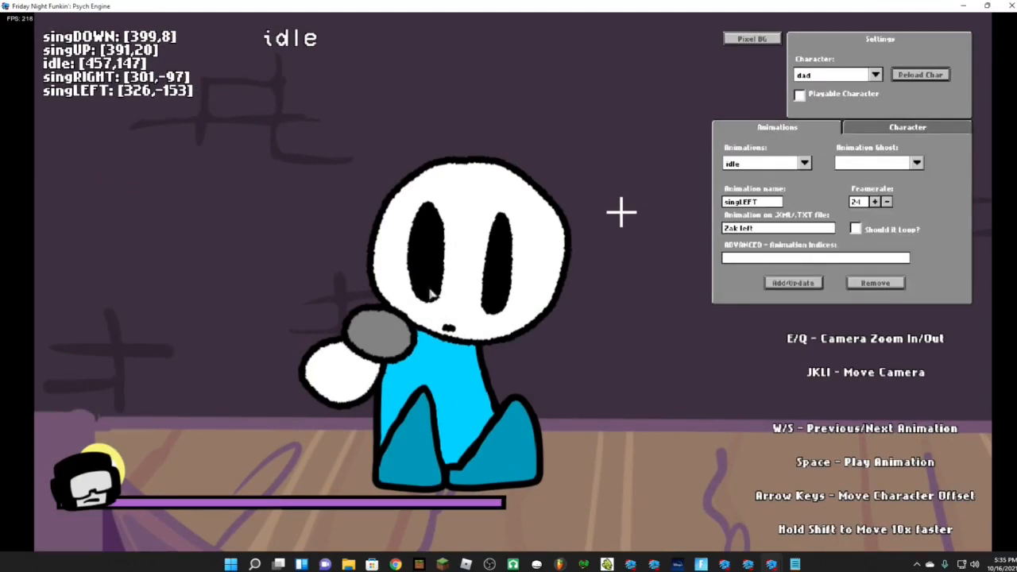
key("s")
key("s")
key("s")
key("s")
key("s")
left_click(888, 130)
- Save the character as zak.json in the mods characters folder
left_click(910, 282)
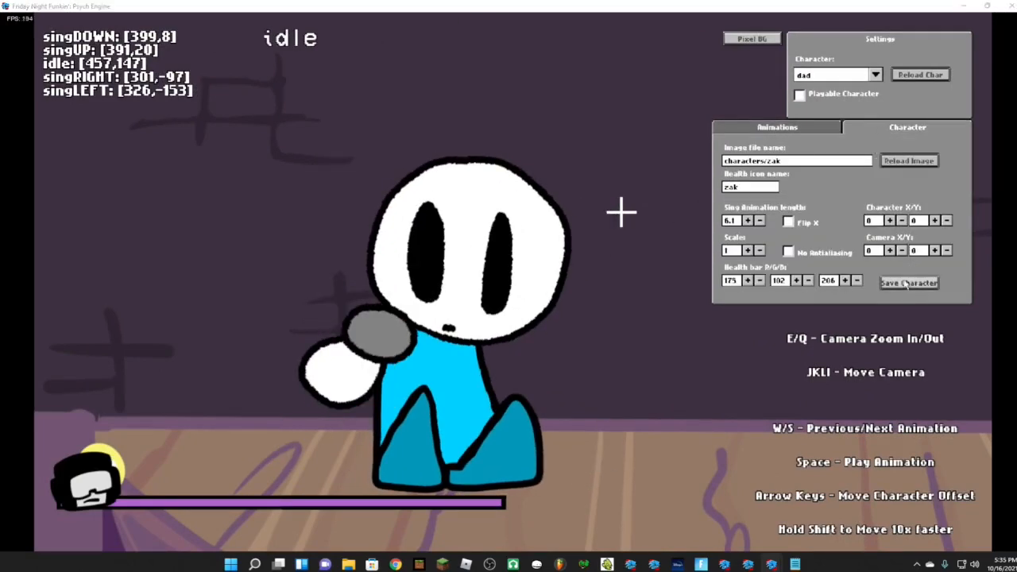
type("zak")
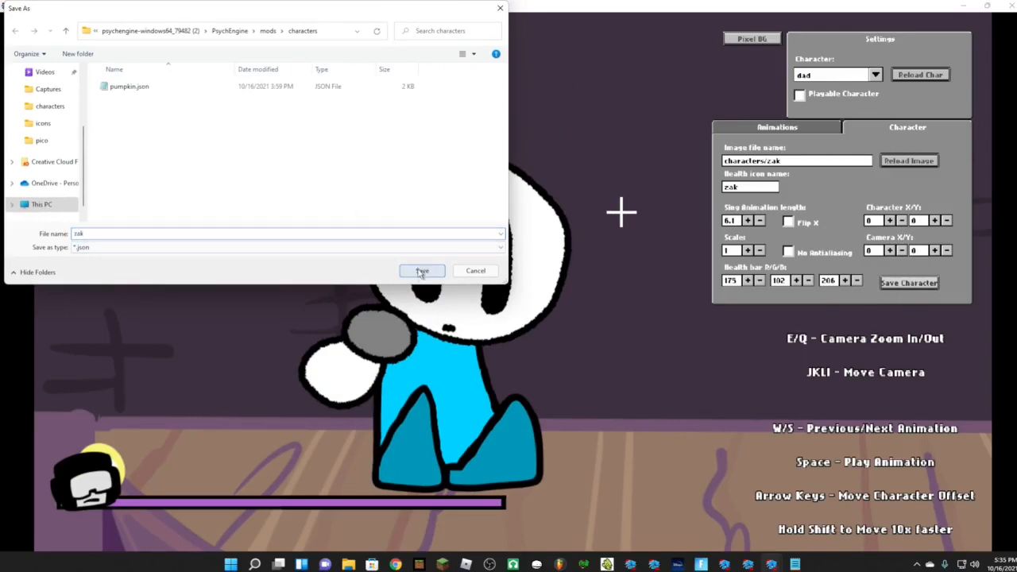
left_click(422, 271)
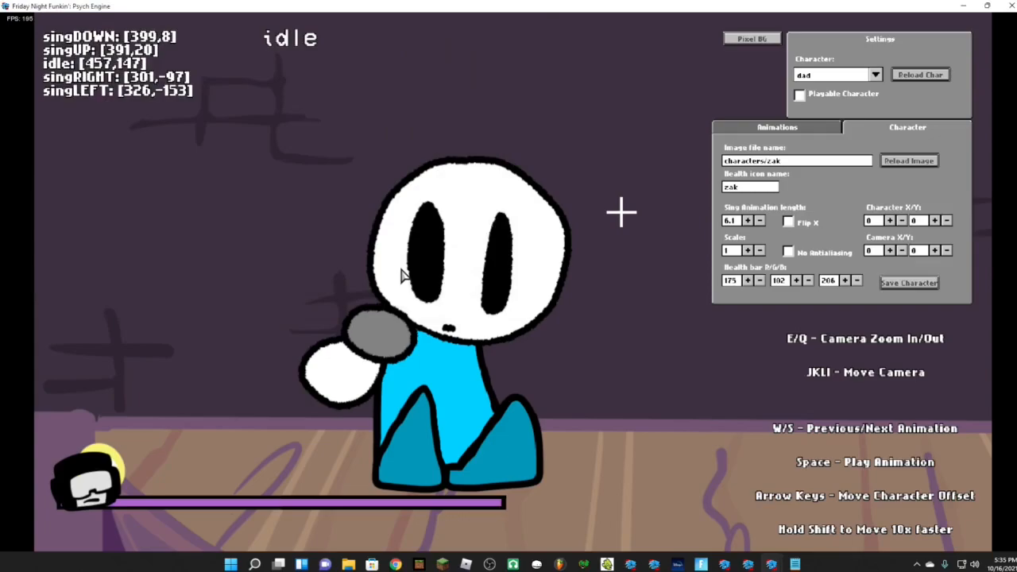
- Exit the editors to the main menu, enter Story Mode and start Week 1
key("Escape")
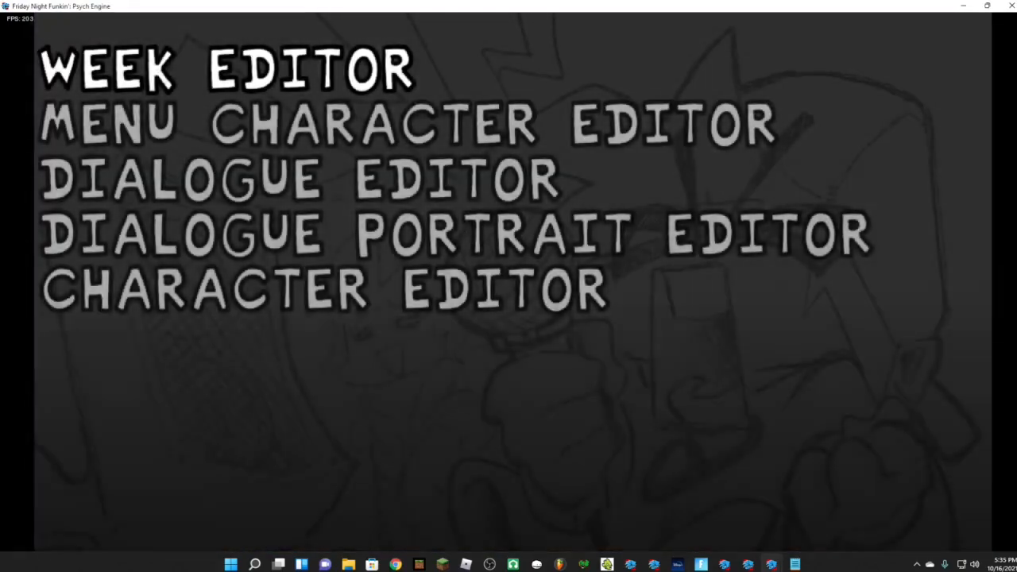
key("Escape")
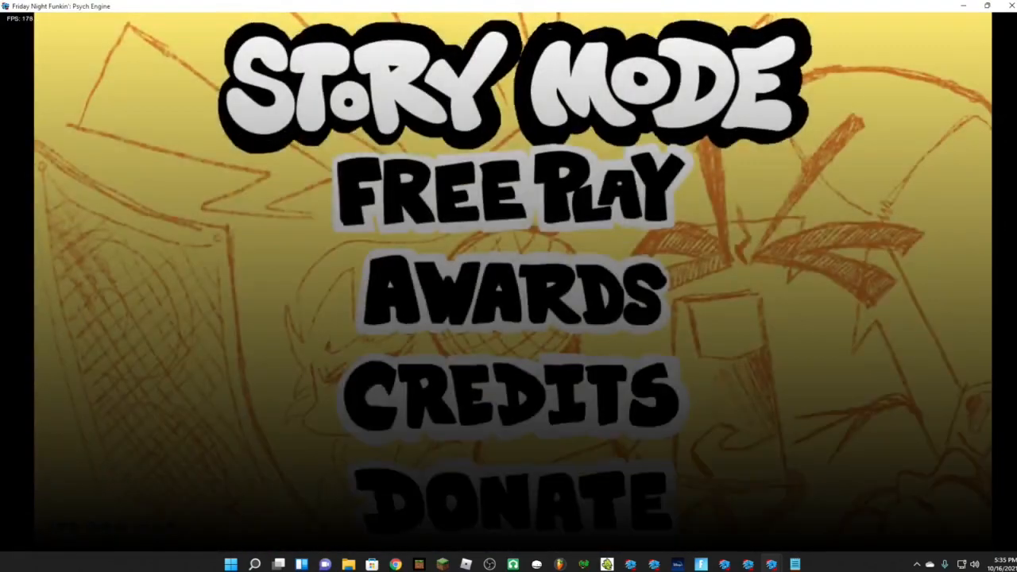
key("Return")
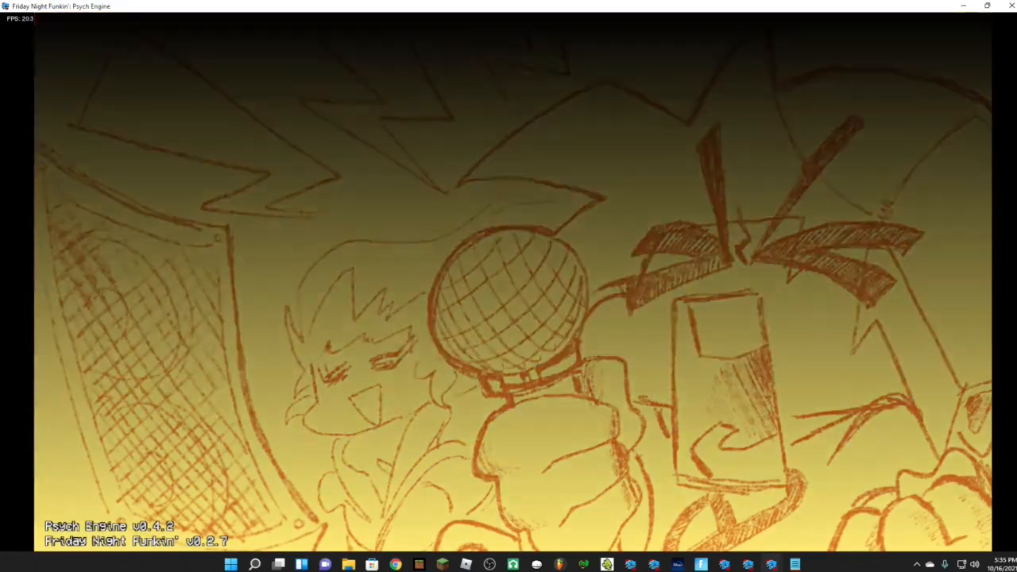
key("Return")
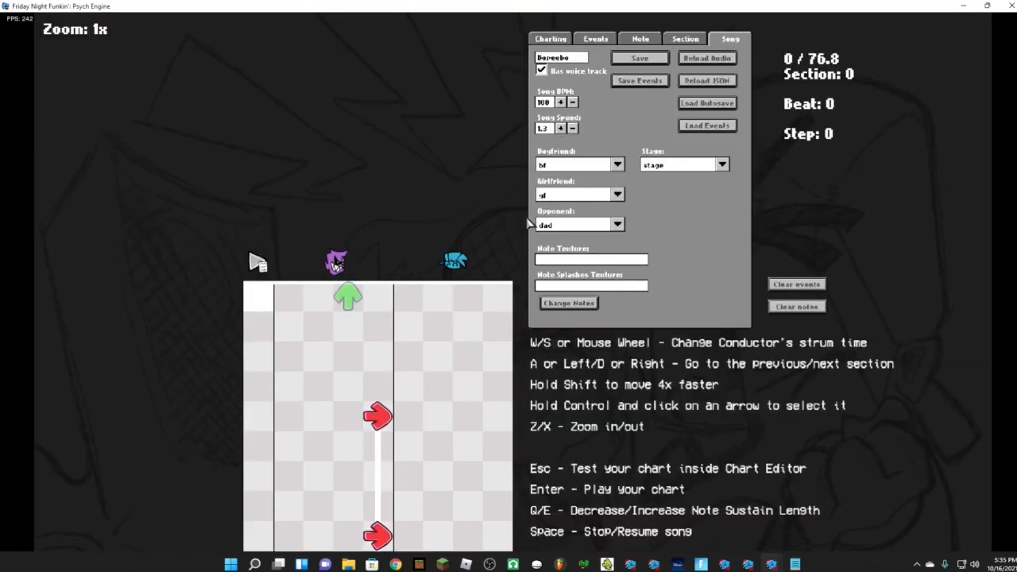
- Set zak as the Bopeebo opponent and start playing the chart
left_click(617, 224)
scroll(566, 501, "down", 1)
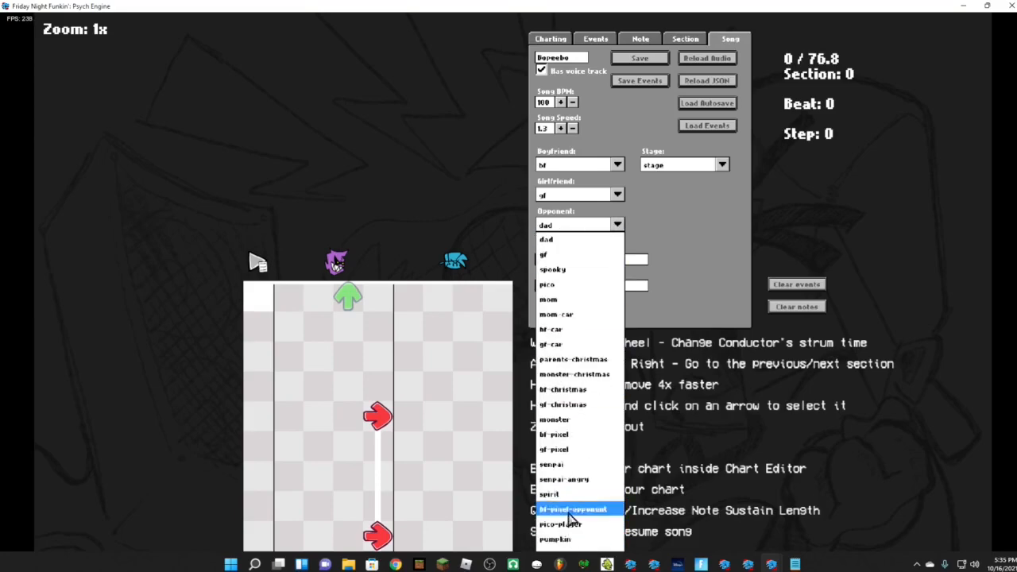
scroll(566, 524, "down", 2)
left_click(572, 543)
key("Escape")
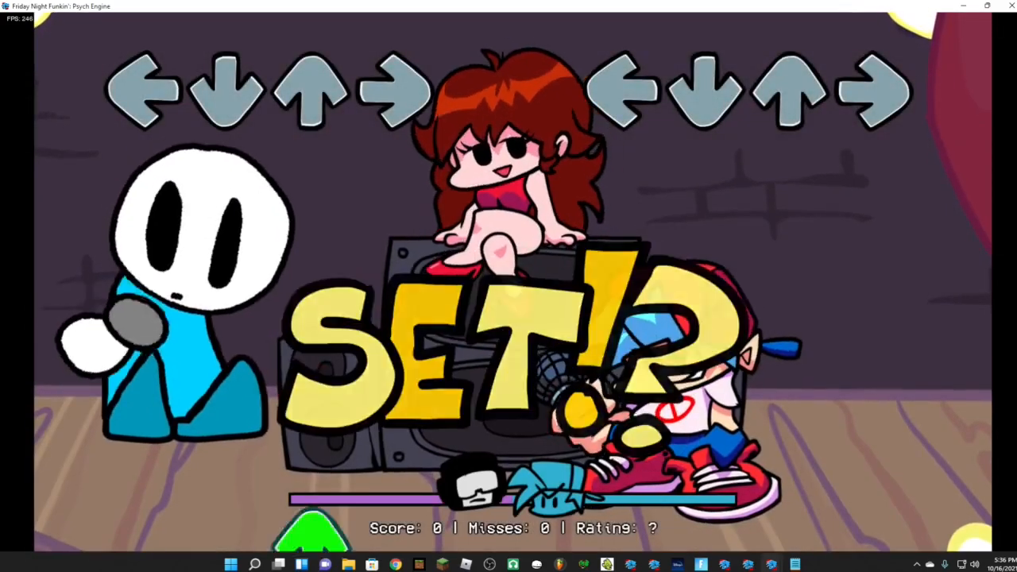
- Hit the opening note patterns of Bopeebo against Zak, keeping zero misses
key("Up")
key("Right")
key("Left")
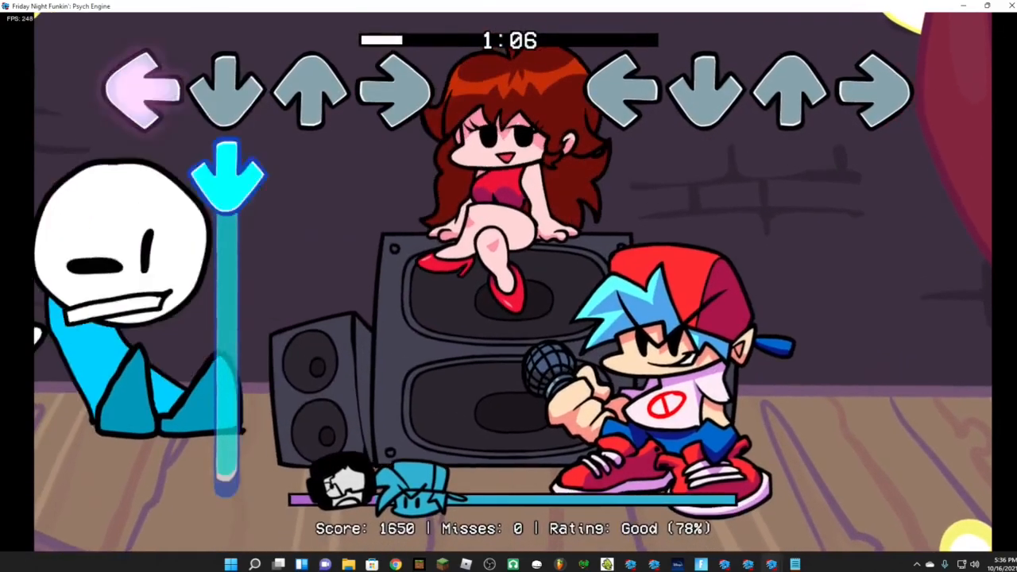
key("Down")
key("Right")
key("Down")
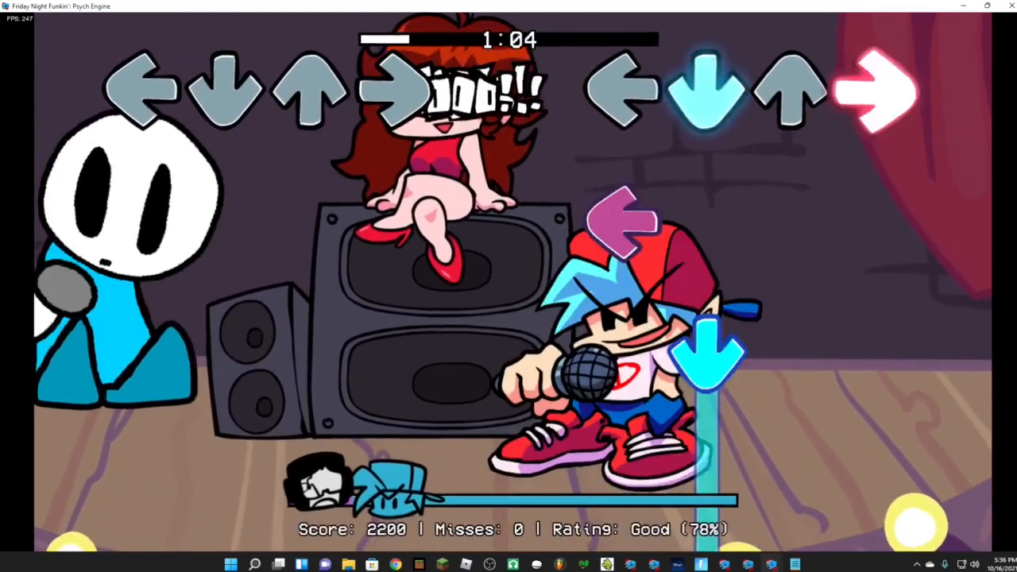
key("Down")
key("Down")
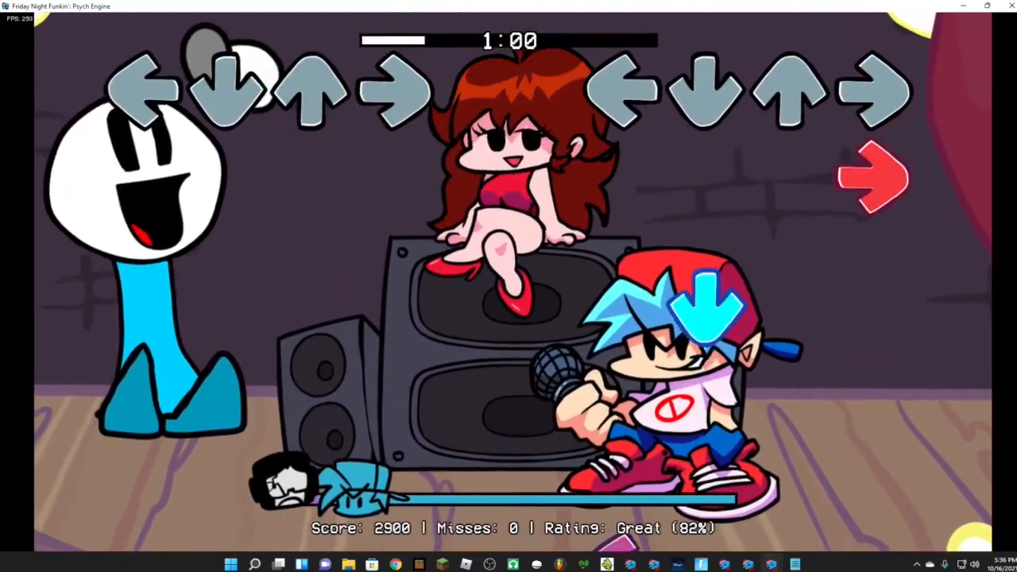
- Clear the next phrases including the held long notes, bringing the score to 5100 with no misses
key("Right")
key("Down")
key("Left")
key("Up")
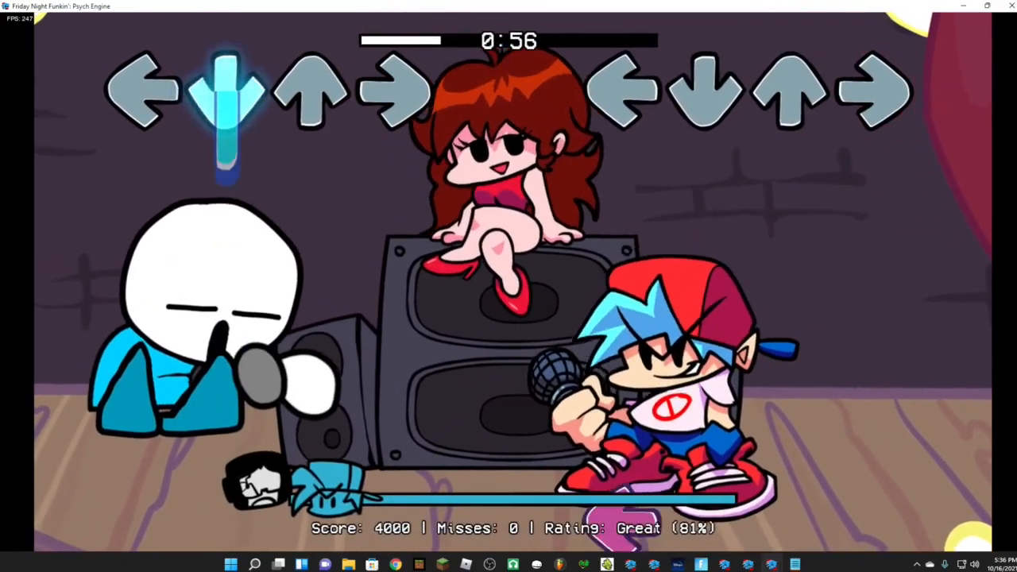
key("Right")
key("Down")
key("Down")
key("Down")
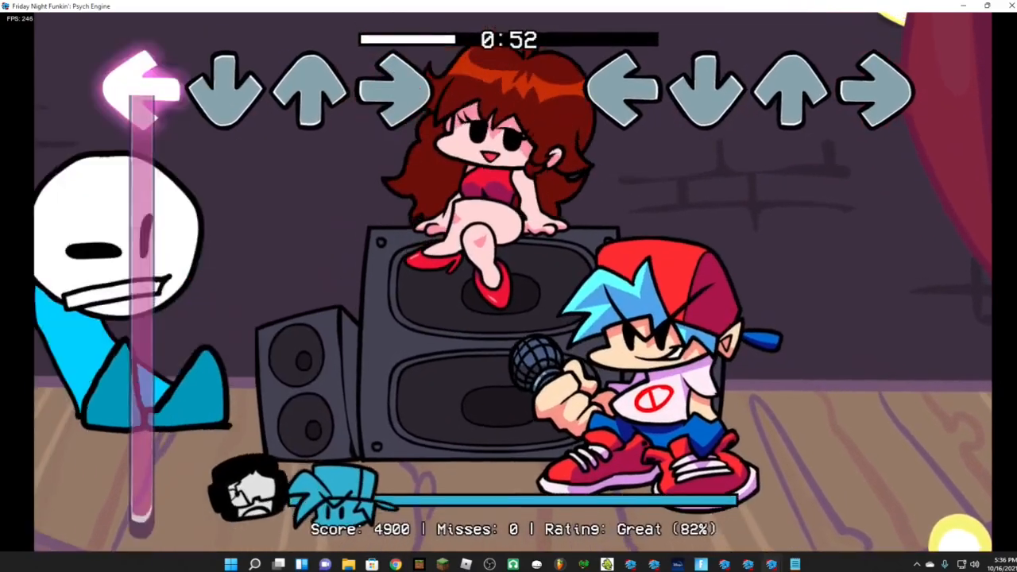
key("Left")
key("Right")
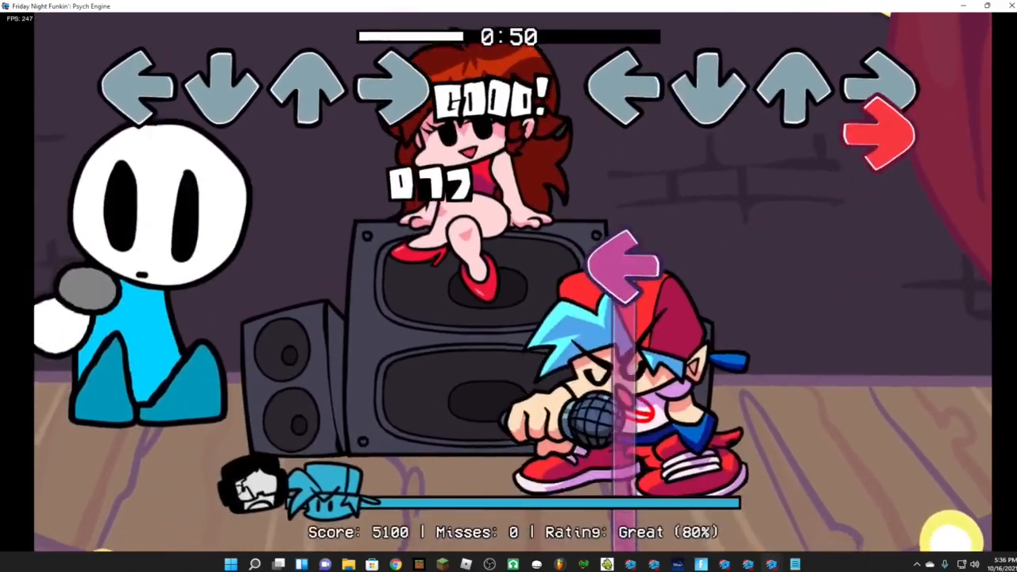